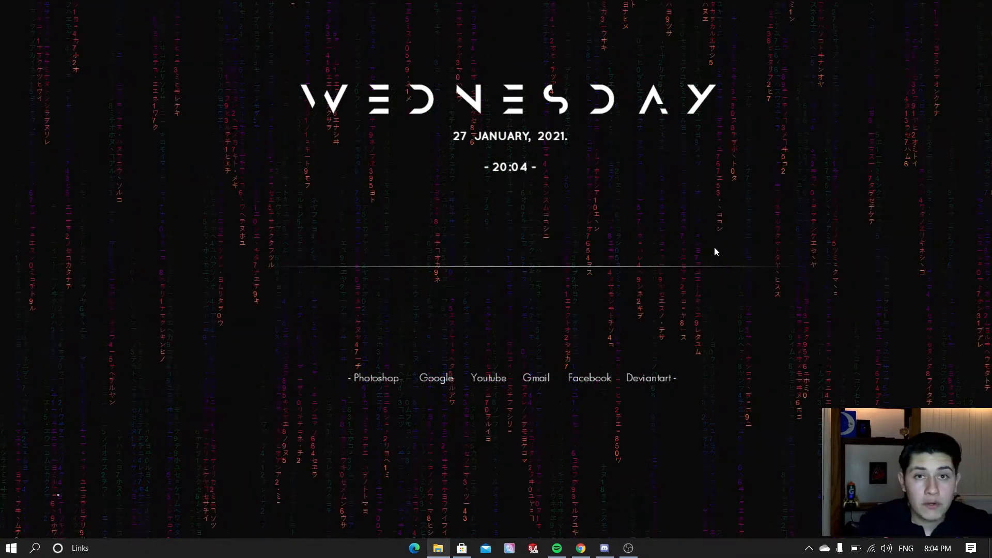
# - Switch to the car payment 2.0 spreadsheet in Chrome and examine the 2017 MAZDA CX-9 loan schedule on Sheet1
pyautogui.click(582, 550)
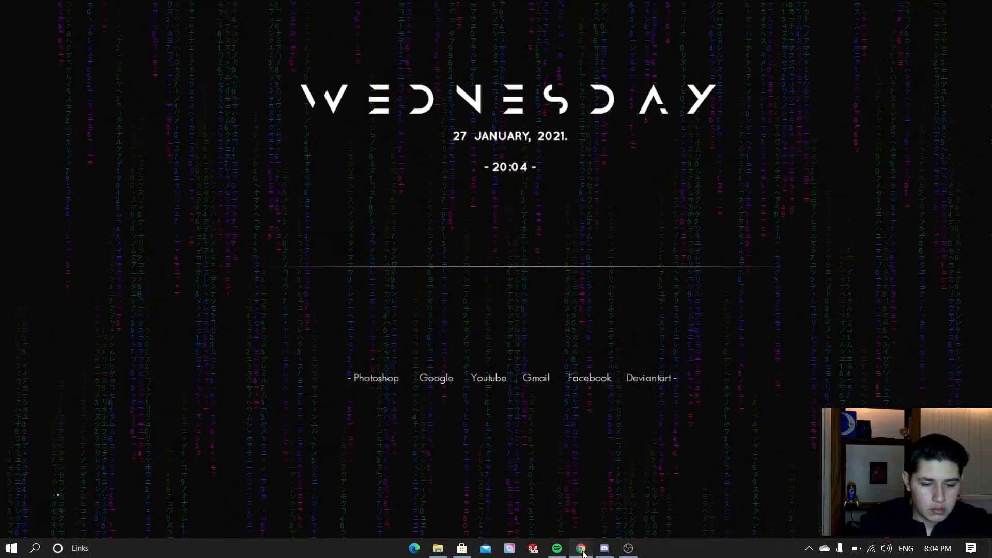
pyautogui.click(582, 549)
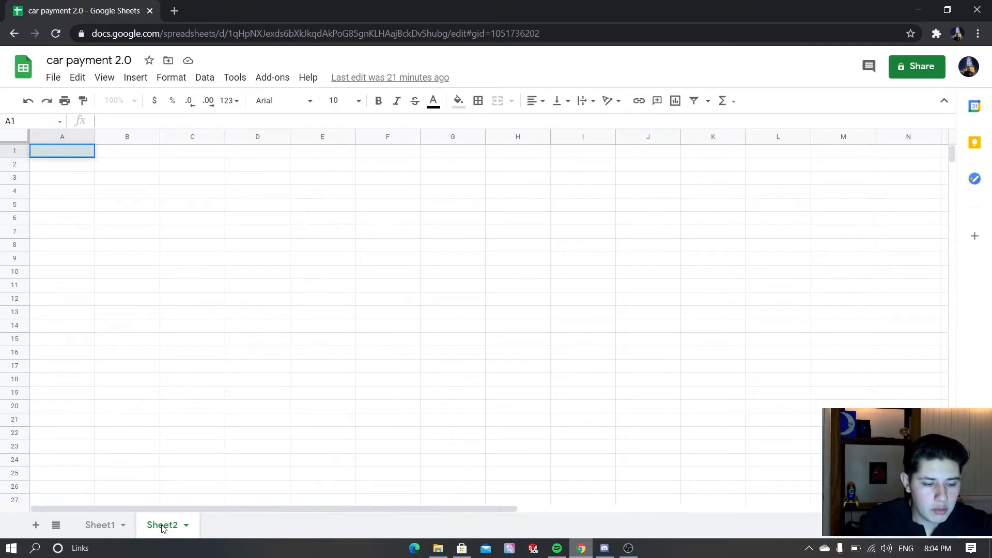
pyautogui.click(110, 525)
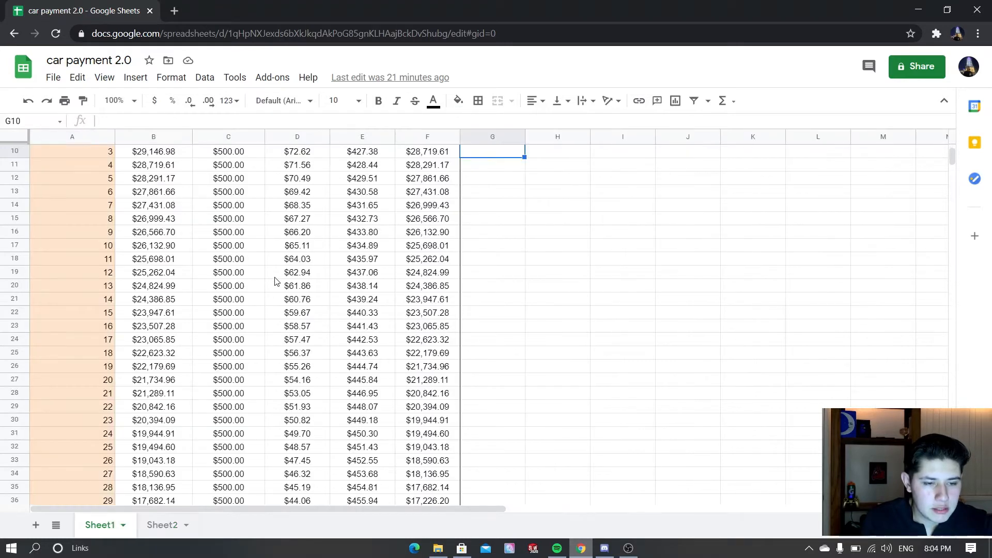
pyautogui.scroll(3, 275, 282)
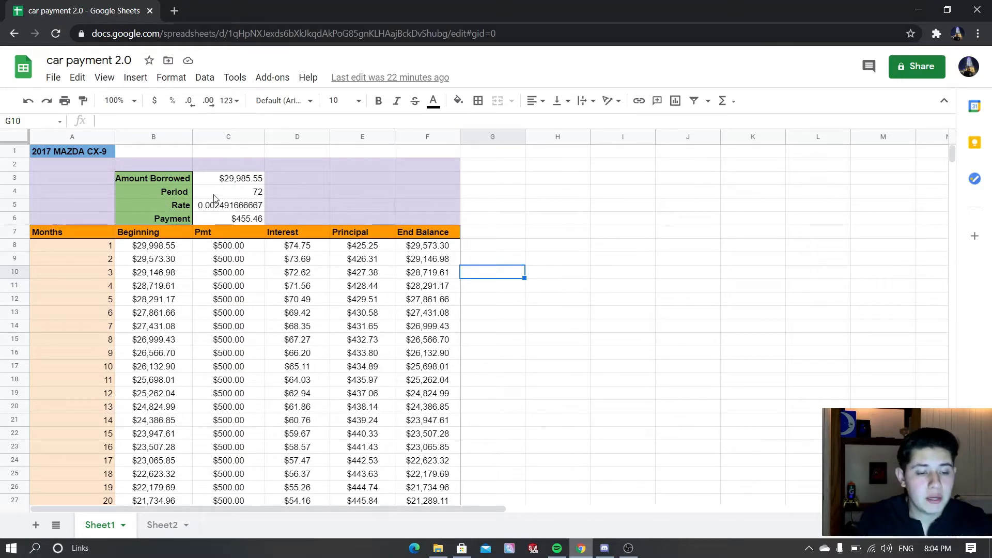
# - On Sheet2, enter the labels "loan/Borrowed" in B2 and "Rate" in B3
pyautogui.click(161, 526)
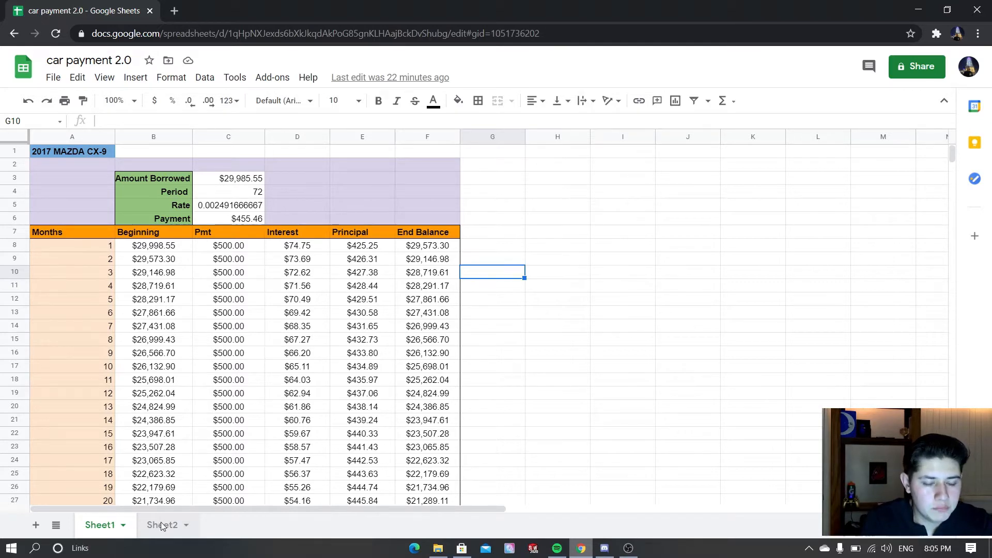
pyautogui.click(117, 165)
pyautogui.write('loan/Borrowed')
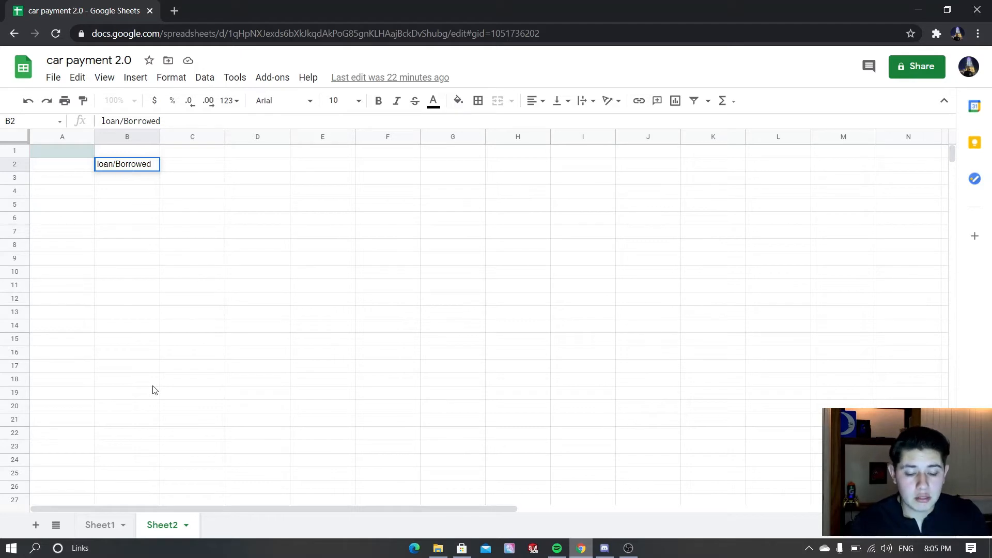
pyautogui.press('Return')
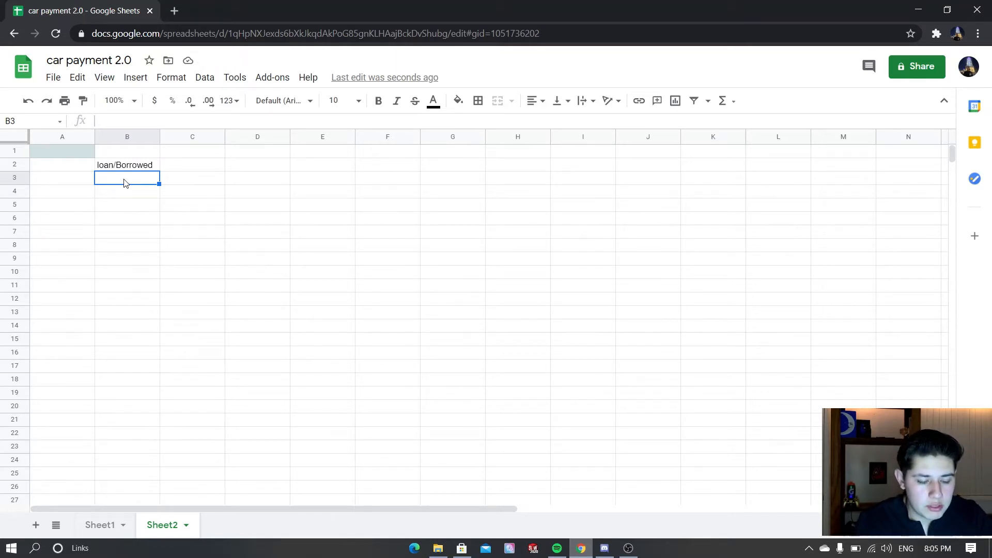
pyautogui.write('ra')
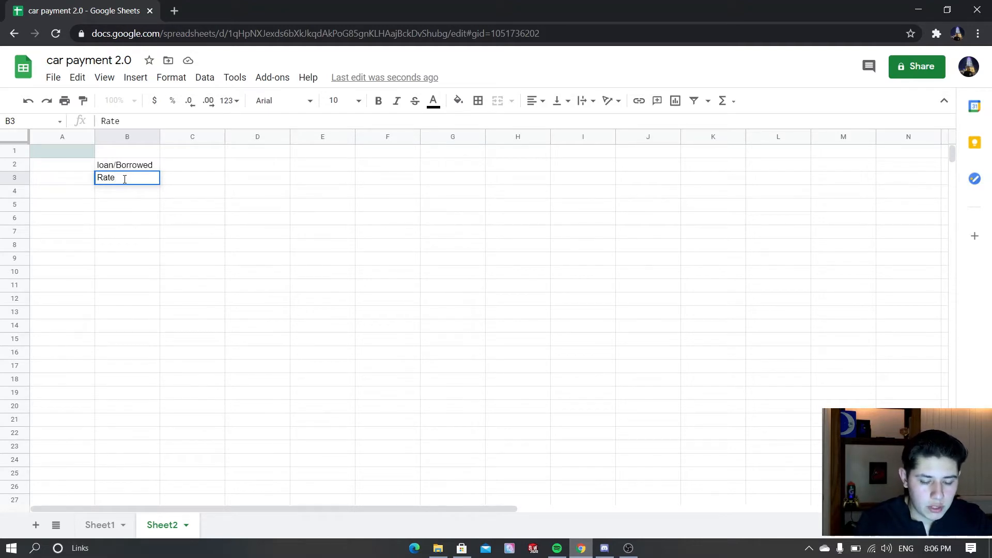
# - Fill cells B2:B5 with green and make their text bold
pyautogui.moveTo(134, 170); pyautogui.dragTo(142, 208)
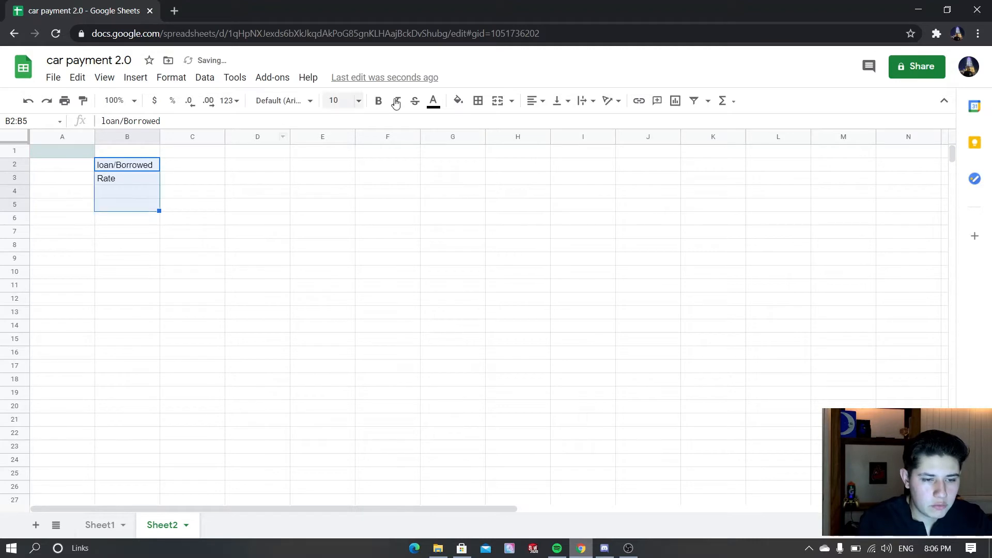
pyautogui.click(459, 103)
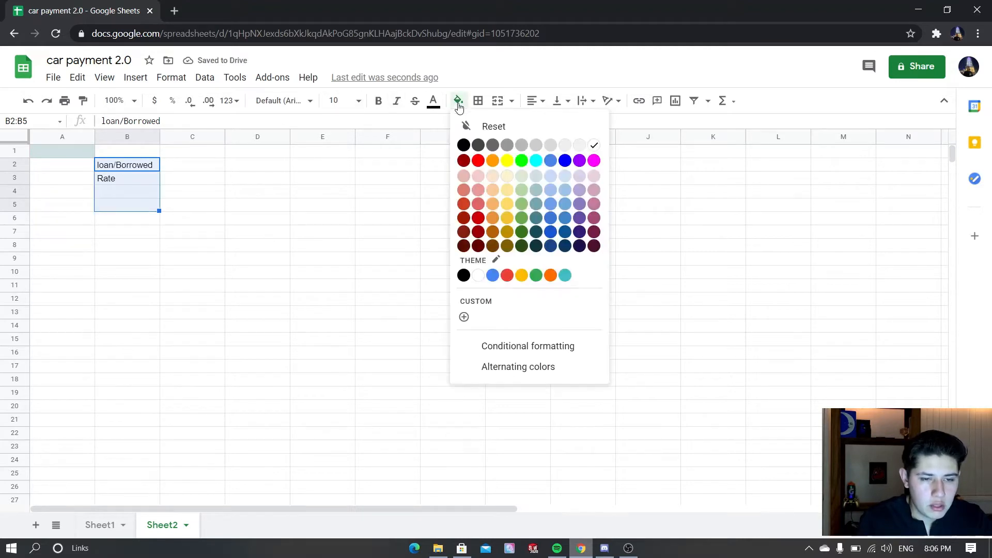
pyautogui.click(522, 204)
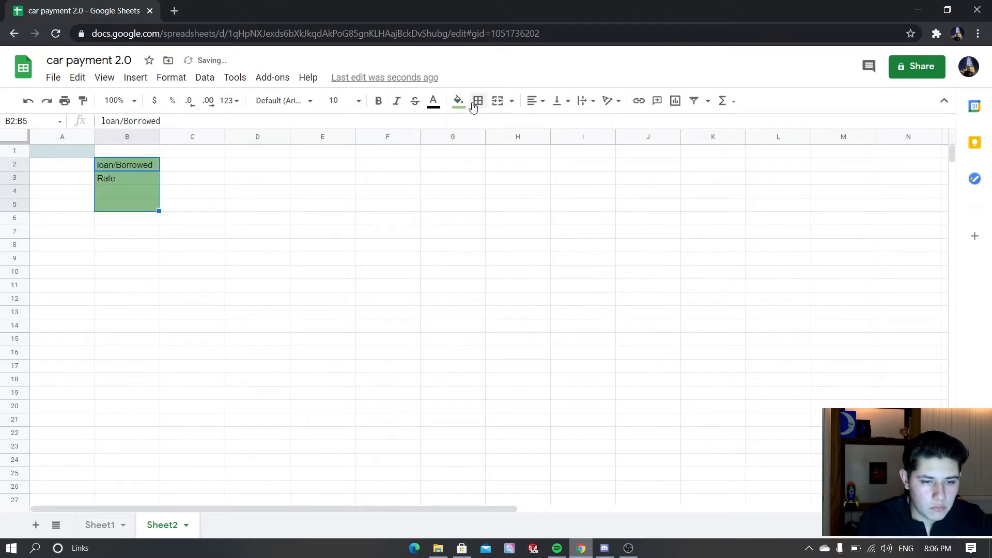
pyautogui.click(379, 103)
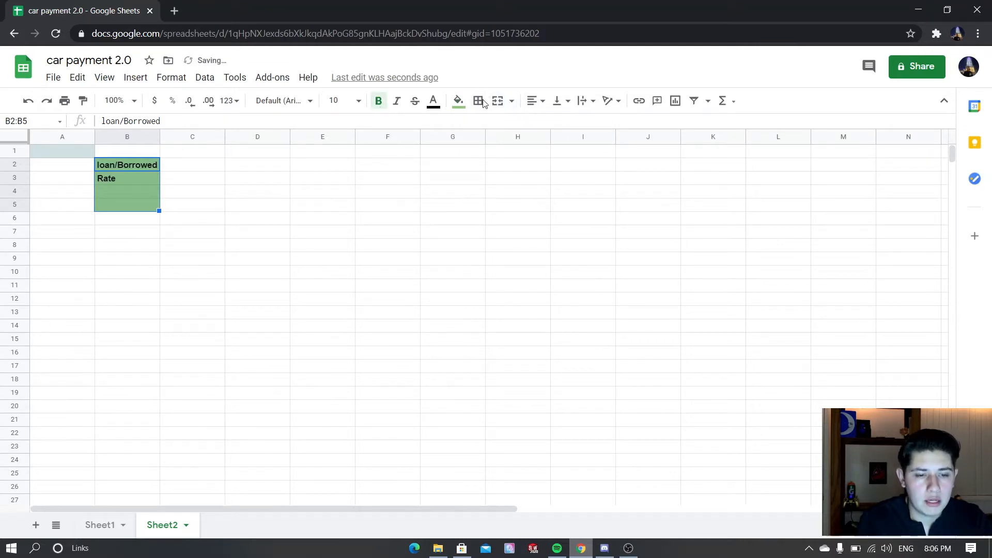
# - Right-align the labels in B2:B5 and widen column B slightly
pyautogui.click(535, 101)
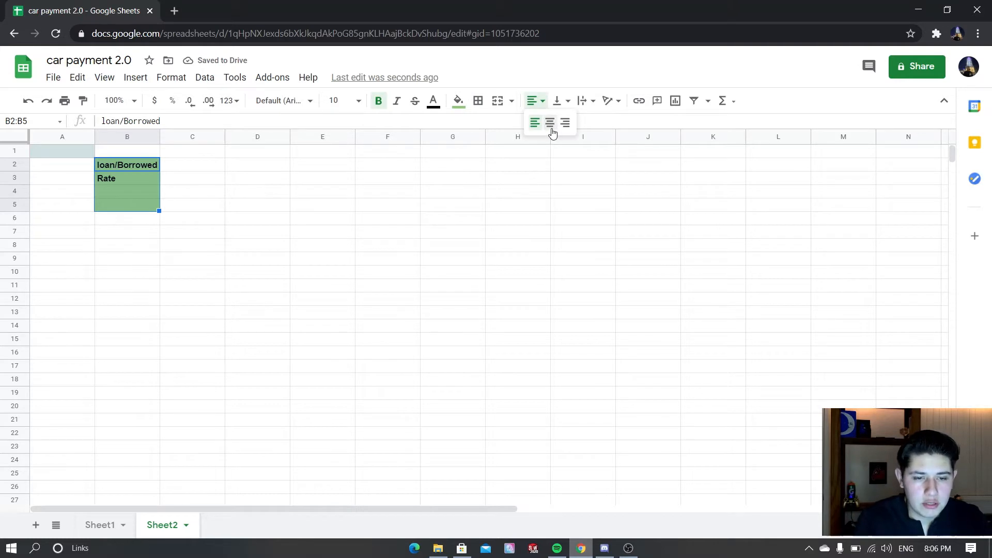
pyautogui.click(551, 124)
pyautogui.click(537, 101)
pyautogui.click(564, 123)
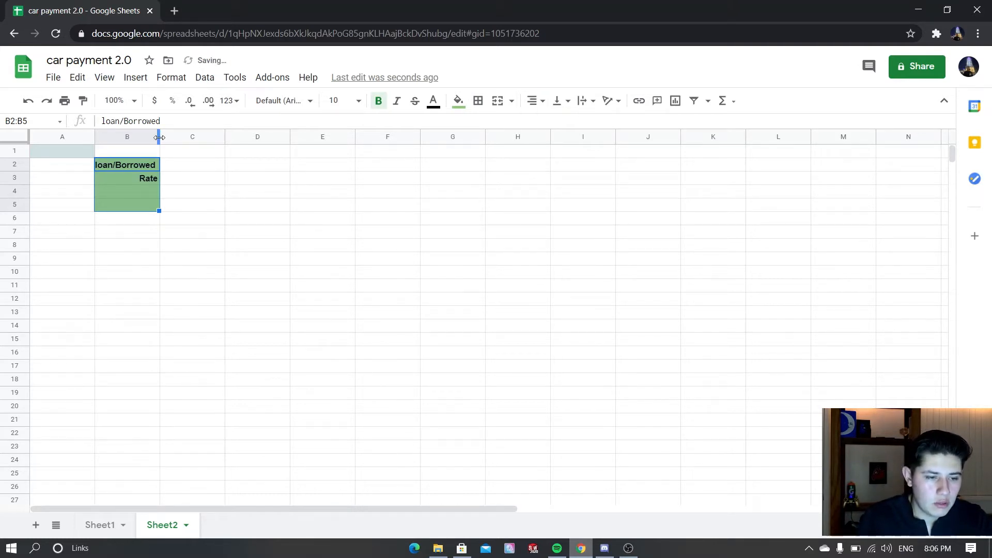
pyautogui.moveTo(161, 141); pyautogui.dragTo(169, 137)
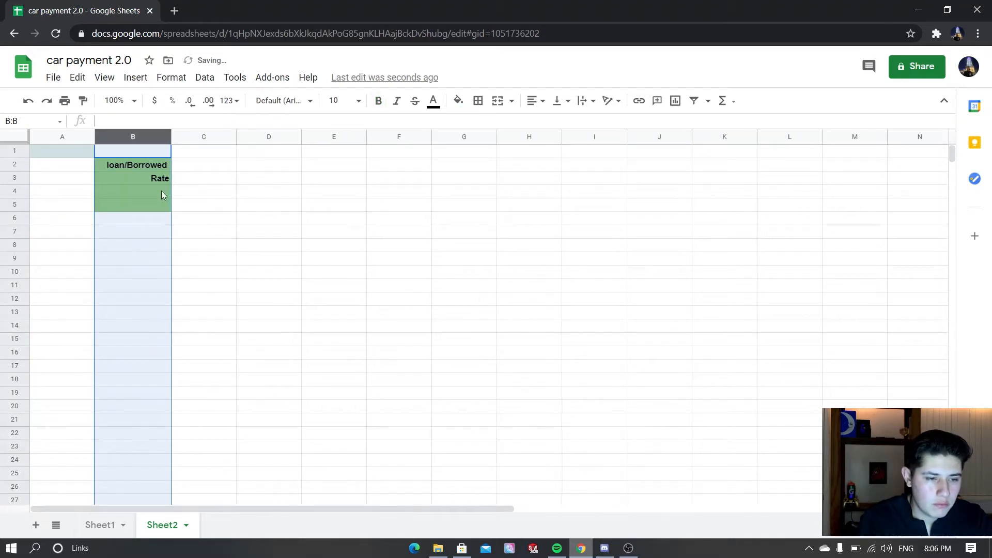
pyautogui.click(162, 192)
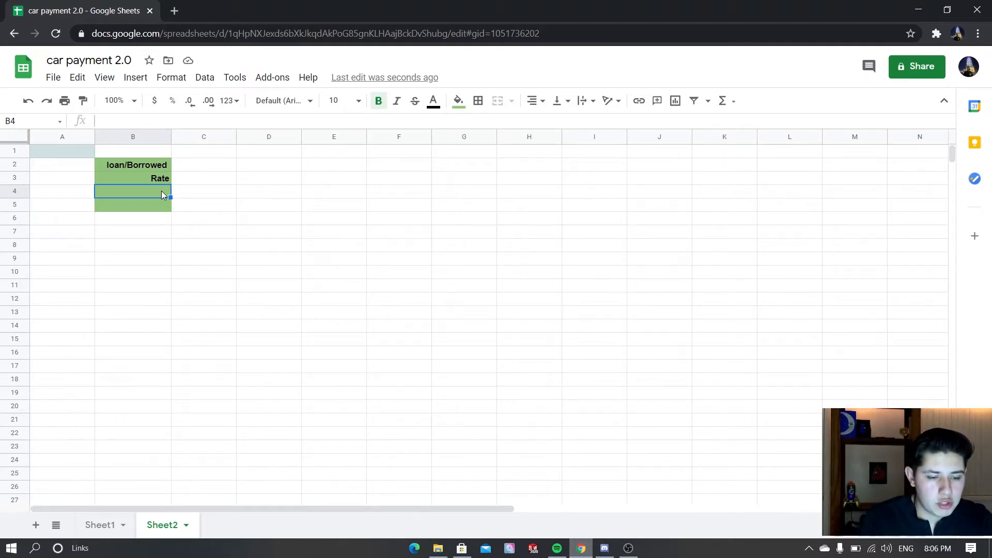
# - Copy the labels Amount Borrowed, Period, Rate and Payment from B3:B6 of Sheet1 into B2:B5 of Sheet2
pyautogui.click(106, 529)
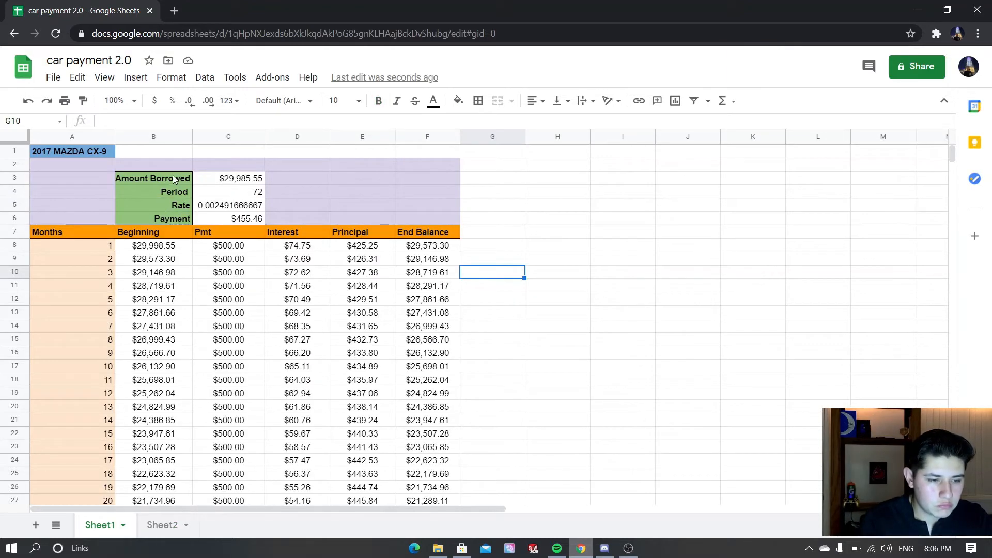
pyautogui.moveTo(173, 176); pyautogui.dragTo(178, 218)
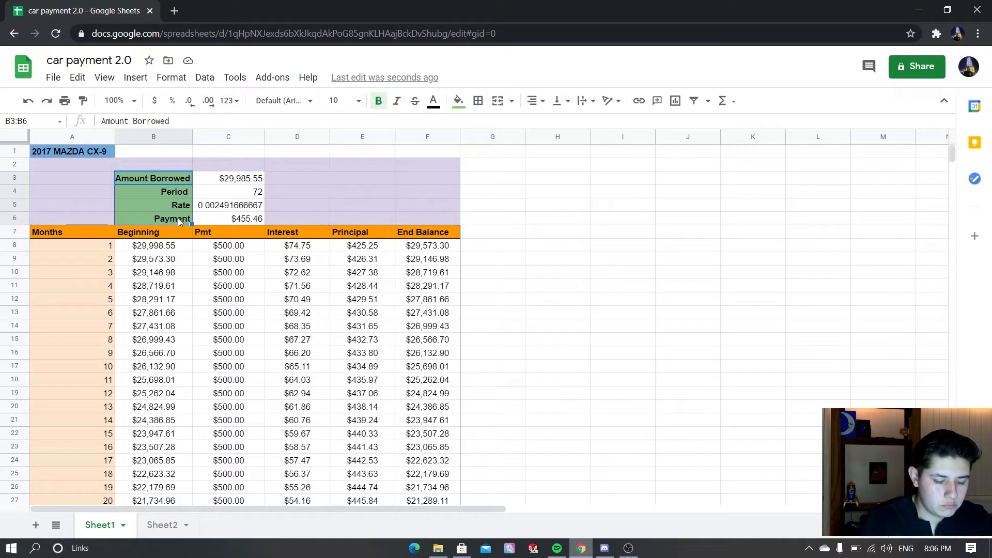
pyautogui.hotkey('ctrl', 'c')
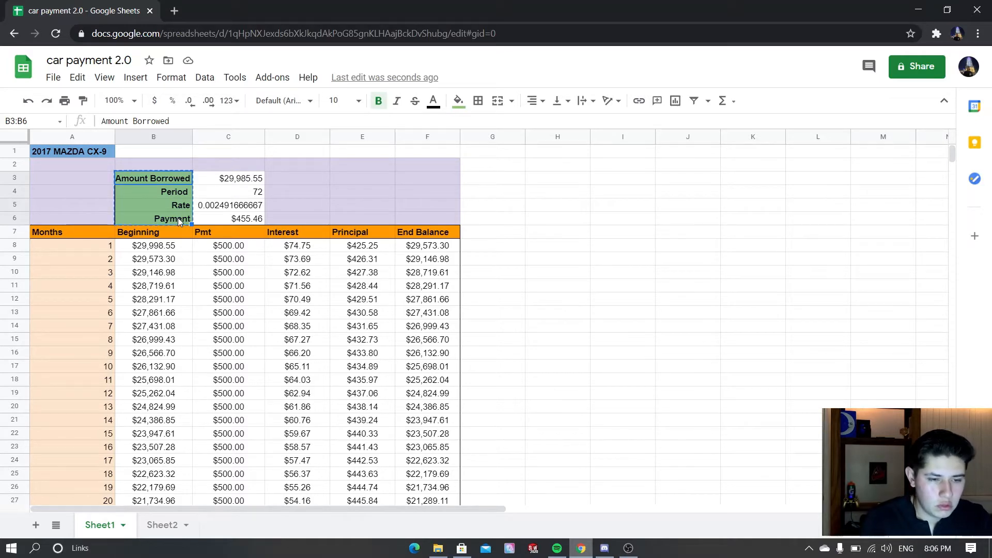
pyautogui.click(159, 532)
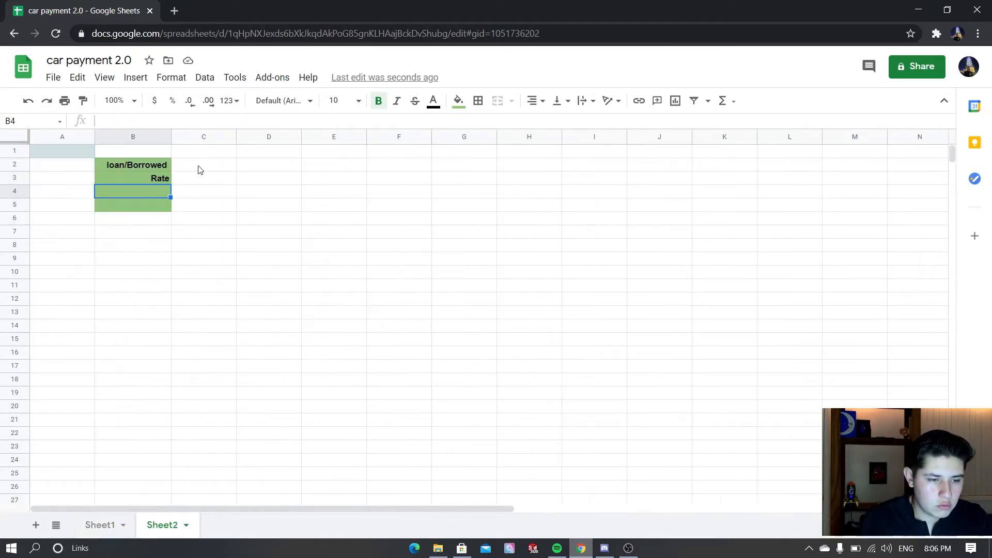
pyautogui.moveTo(163, 165); pyautogui.dragTo(162, 211)
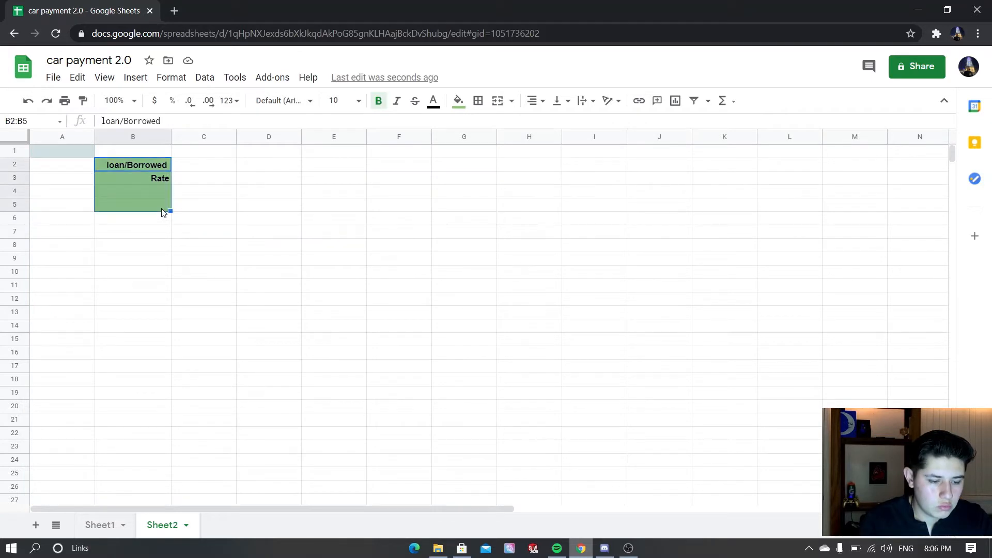
pyautogui.hotkey('ctrl', 'v')
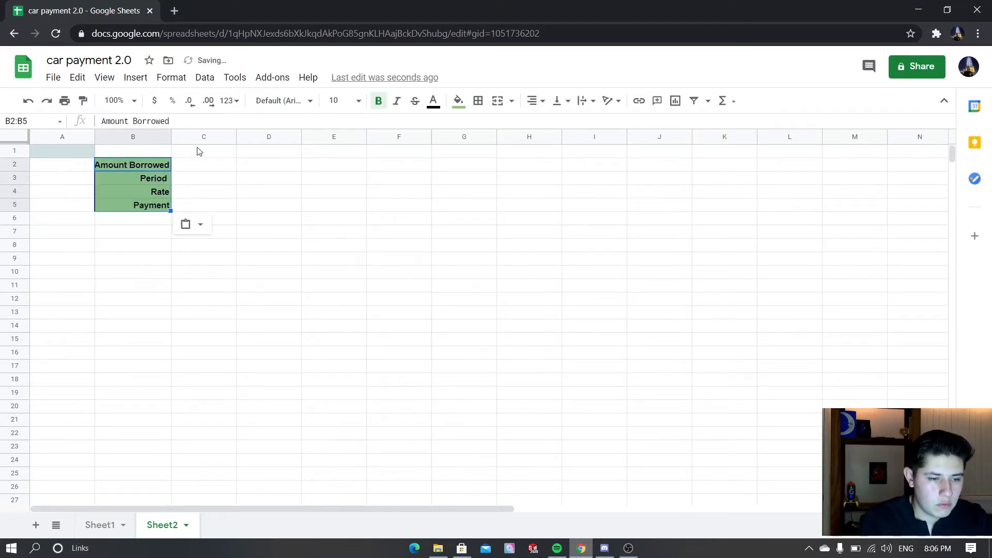
# - Enter 30,000 as the amount borrowed in C2 and format it as currency
pyautogui.click(188, 169)
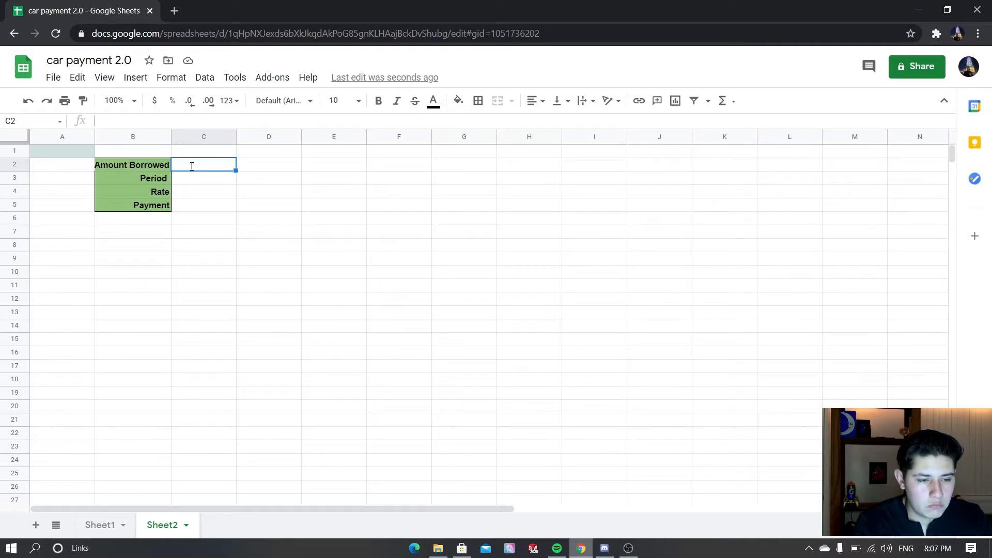
pyautogui.write('30,')
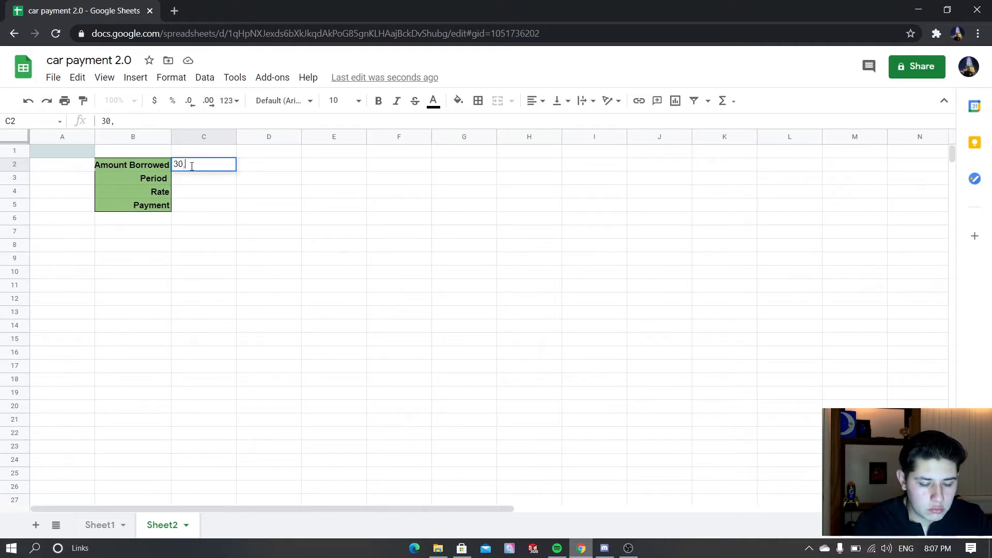
pyautogui.write('000')
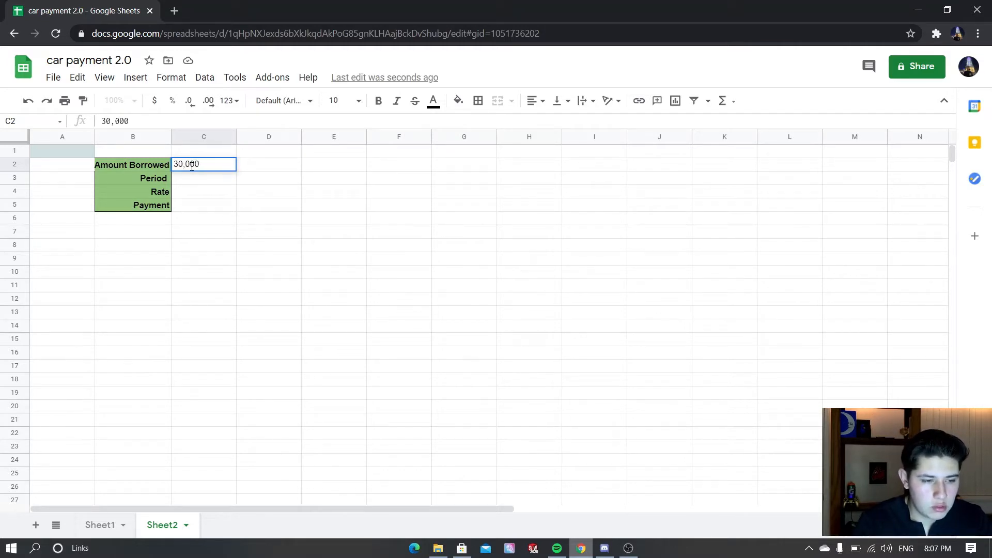
pyautogui.click(155, 102)
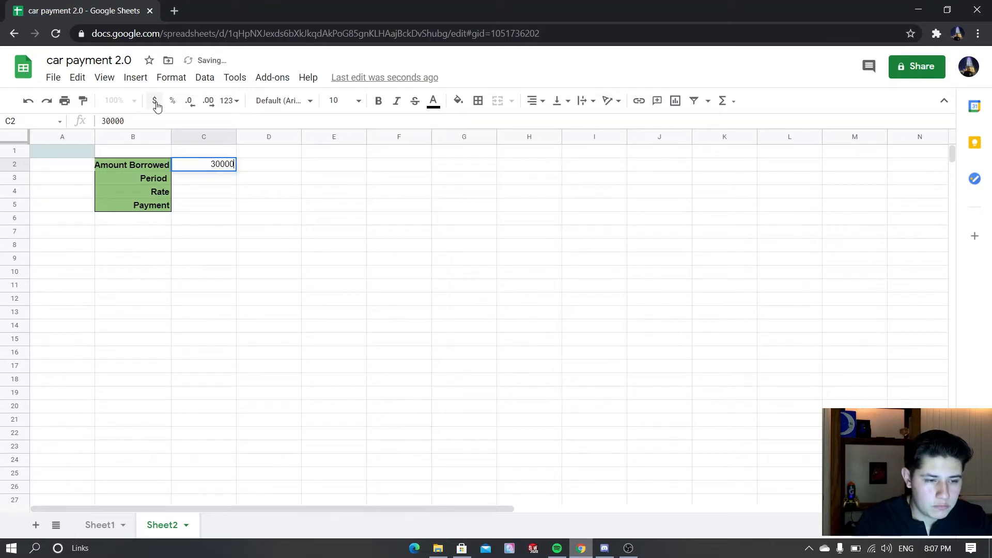
# - Enter the formula =6*12 for the Period in C3
pyautogui.click(213, 178)
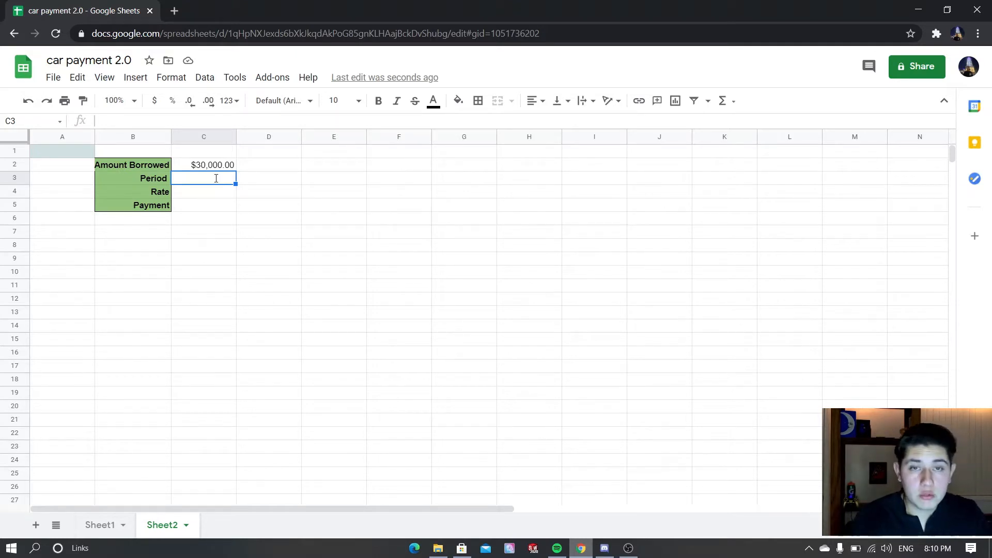
pyautogui.write('=')
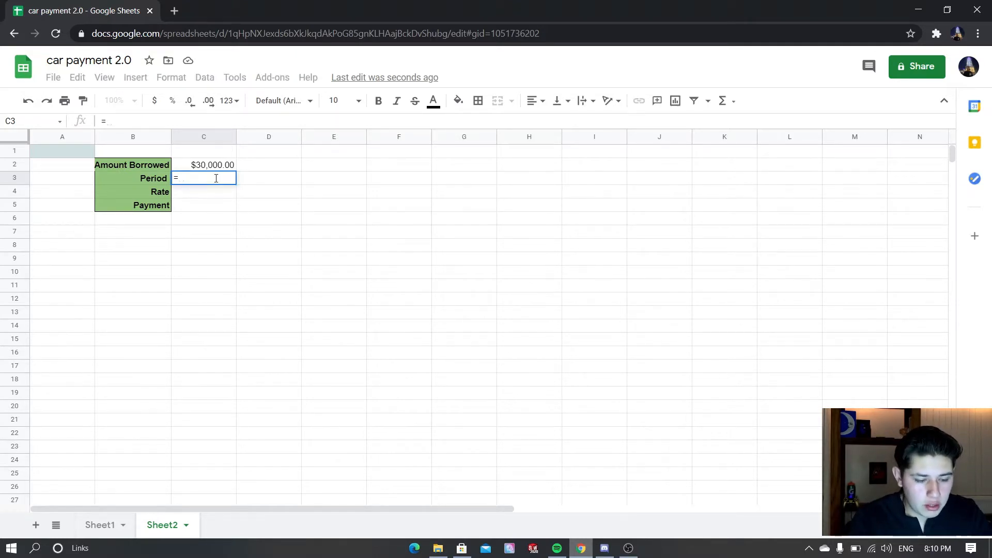
pyautogui.write('6')
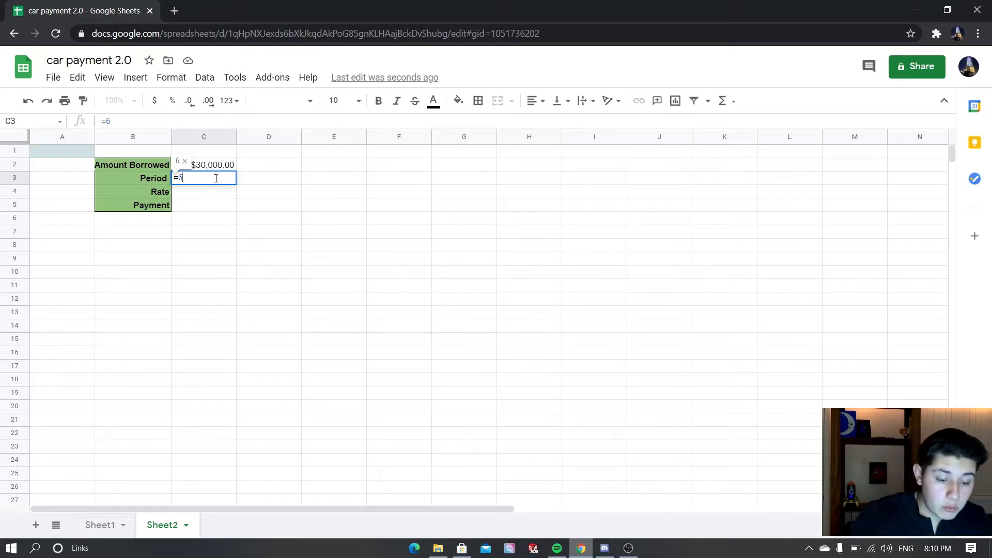
pyautogui.write('*12')
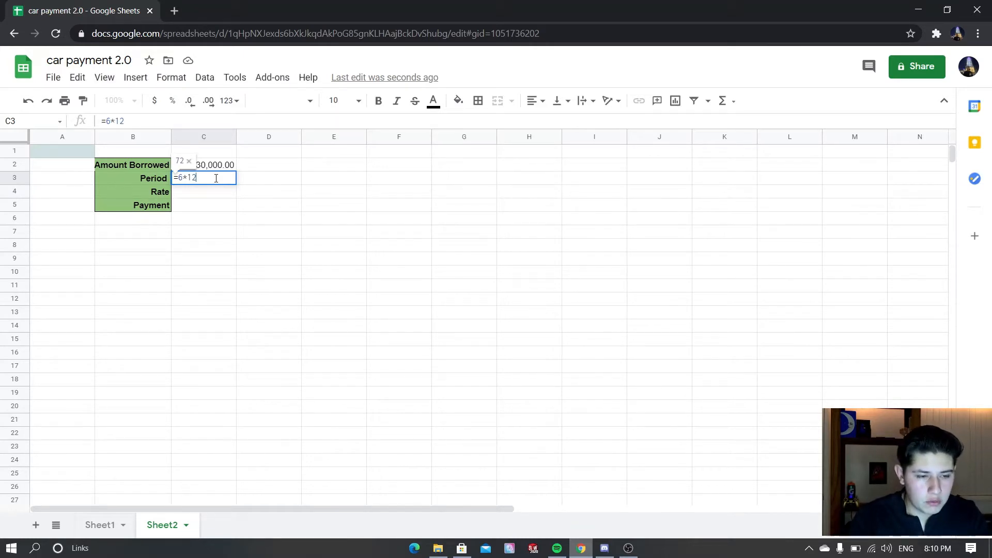
pyautogui.press('Return')
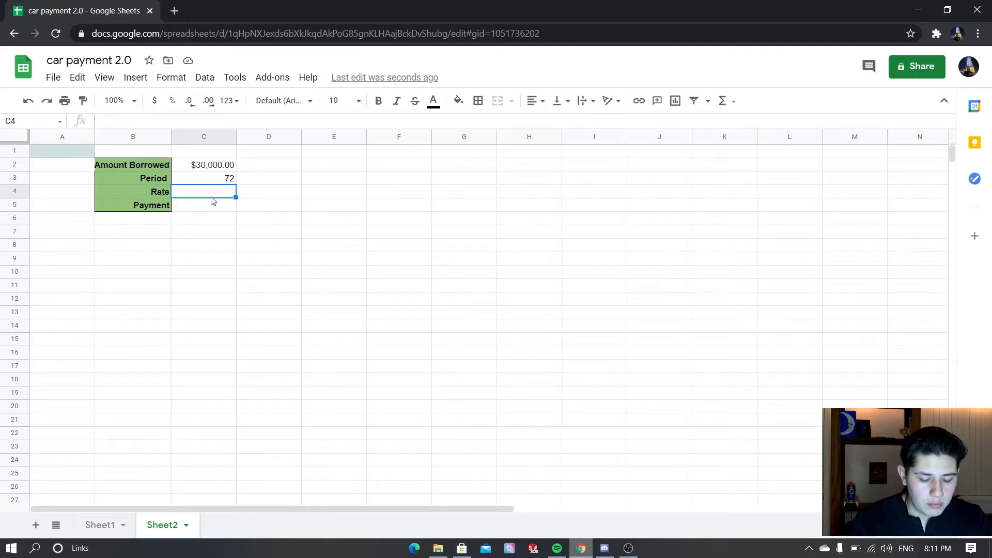
# - Enter the formula =0.0299/12 for the Rate in C4
pyautogui.write('0.')
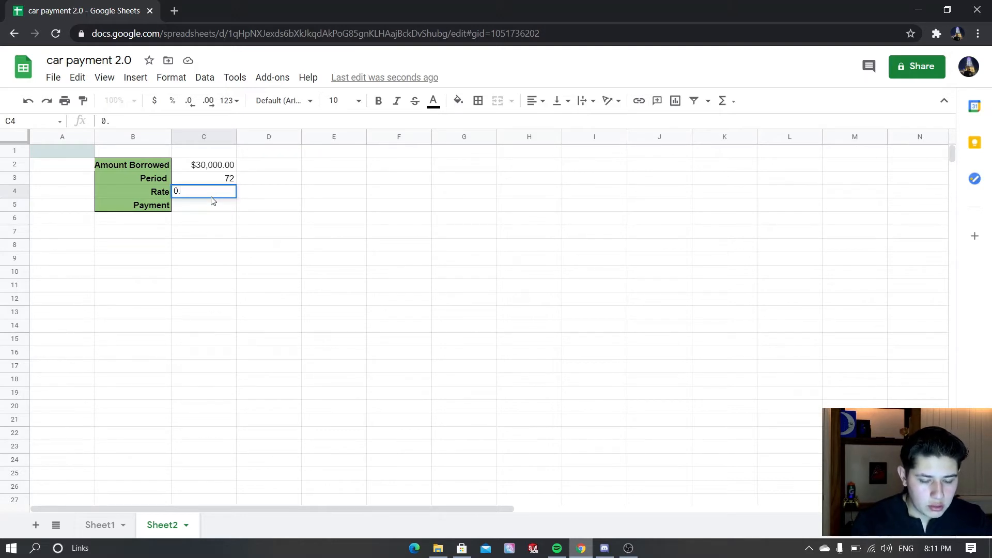
pyautogui.press('BackSpace')
pyautogui.press('BackSpace')
pyautogui.write('=')
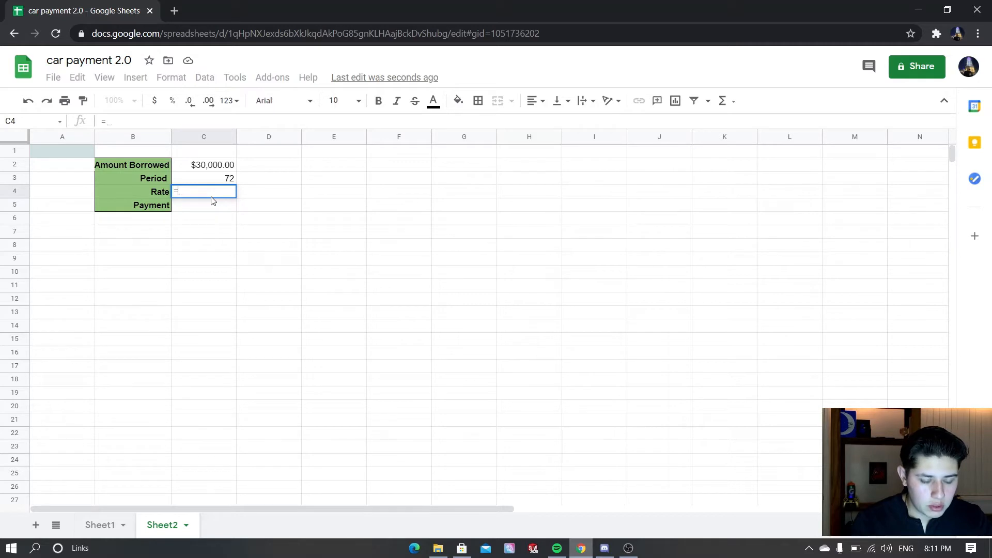
pyautogui.write('0.299')
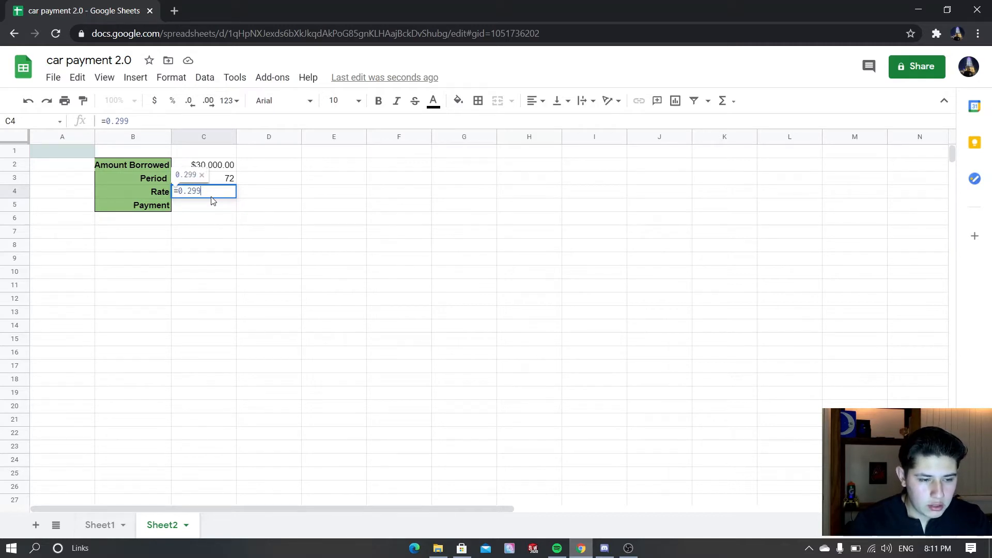
pyautogui.press('BackSpace')
pyautogui.press('BackSpace')
pyautogui.press('BackSpace')
pyautogui.write('0')
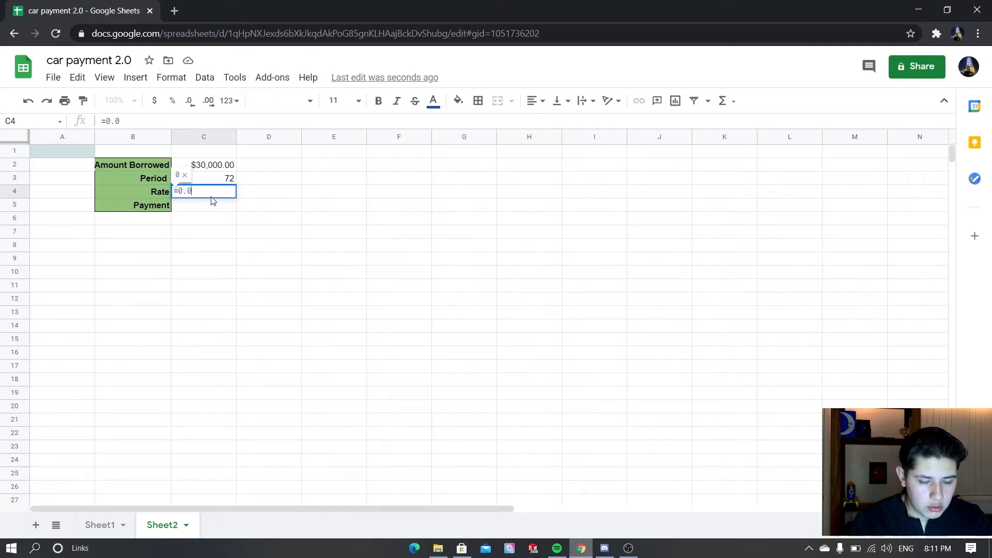
pyautogui.write('2')
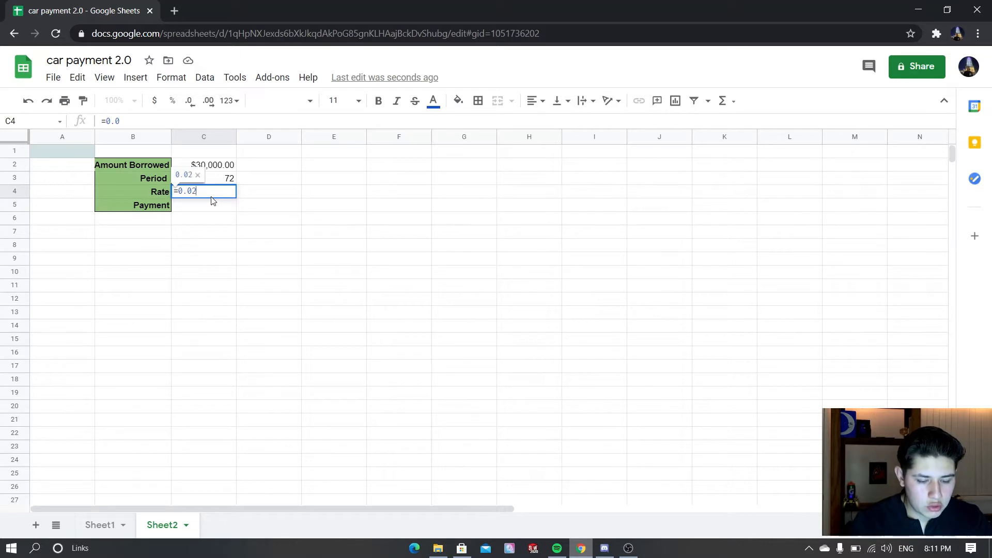
pyautogui.write('99/12')
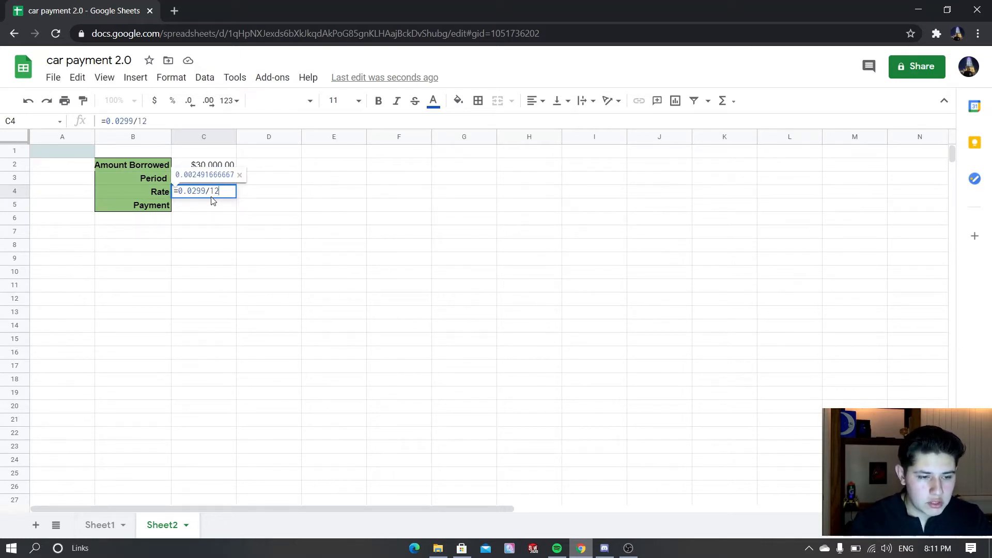
pyautogui.press('Return')
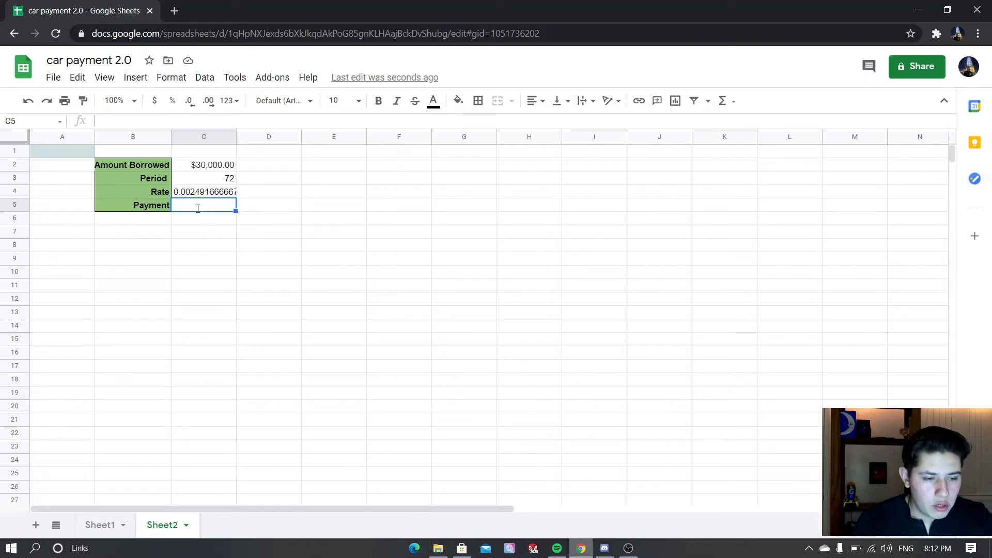
# - Enter the formula =PMT(C4,C3,-C2,0) for the Payment in C5
pyautogui.write('=')
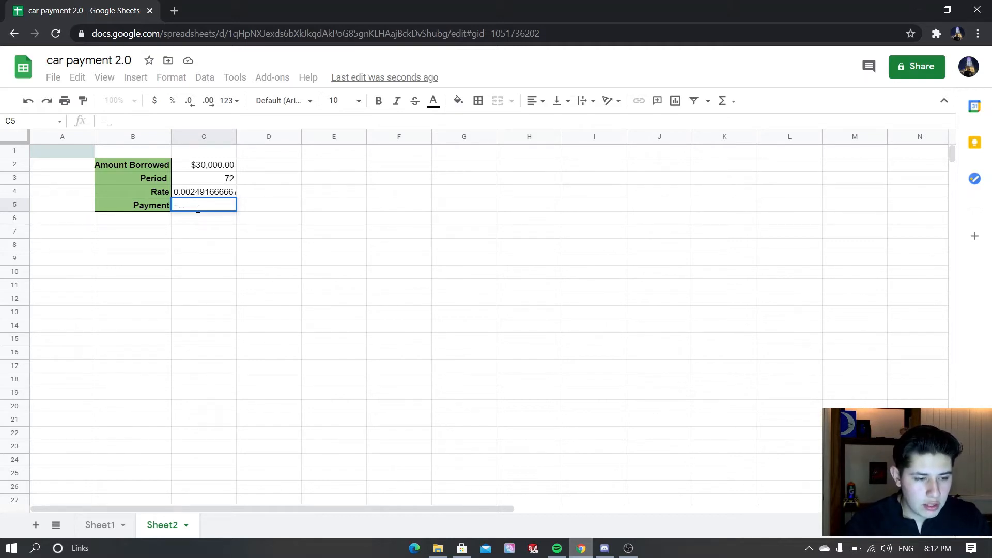
pyautogui.write('PMT')
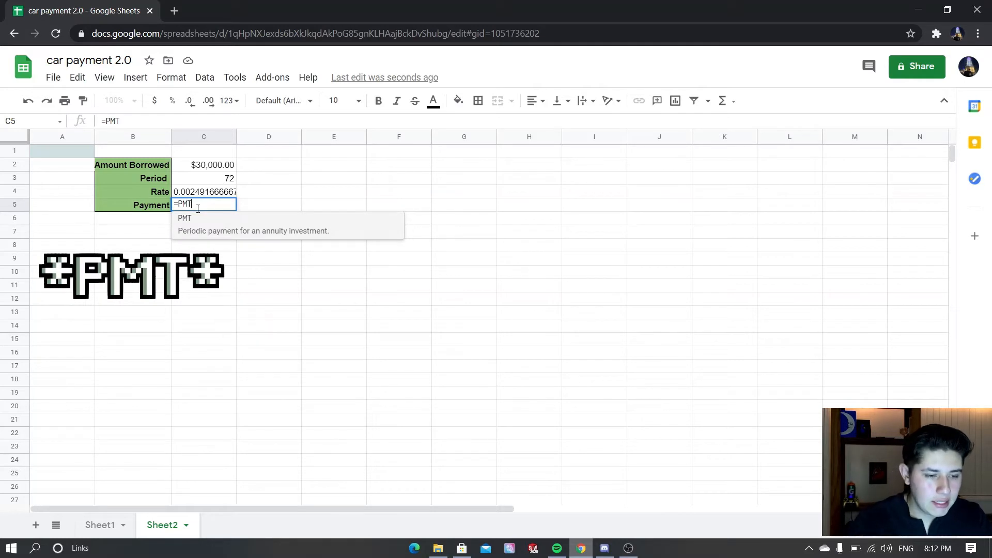
pyautogui.write('(')
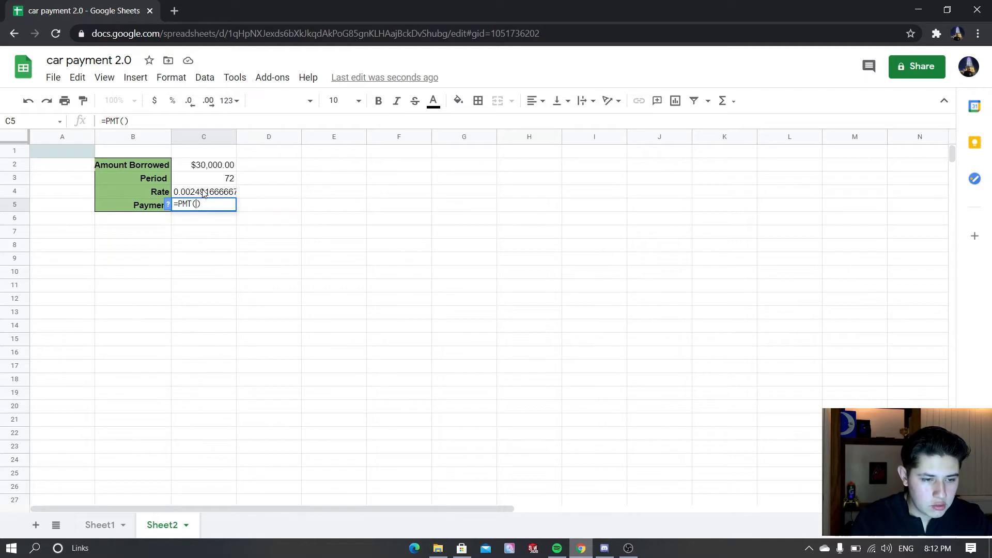
pyautogui.click(204, 192)
pyautogui.write(',')
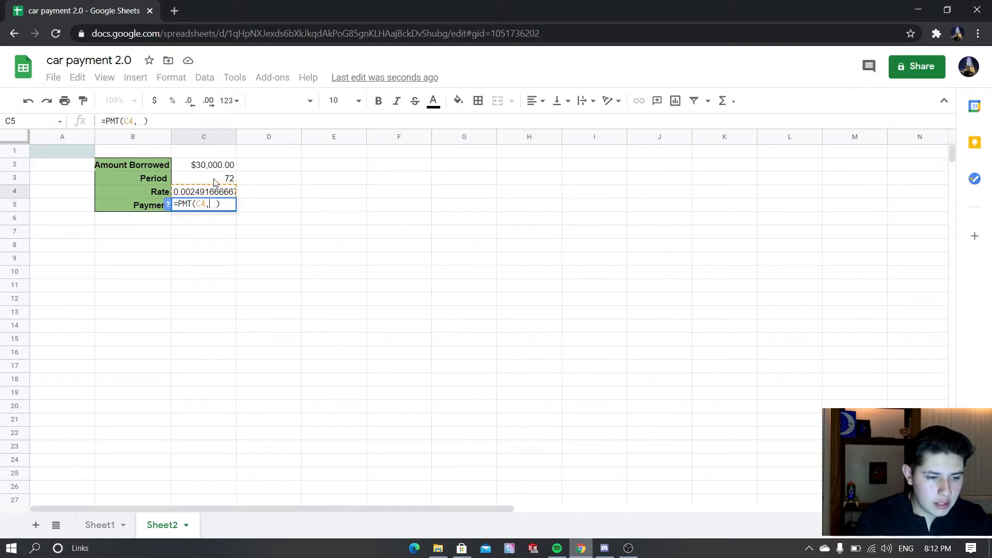
pyautogui.click(215, 182)
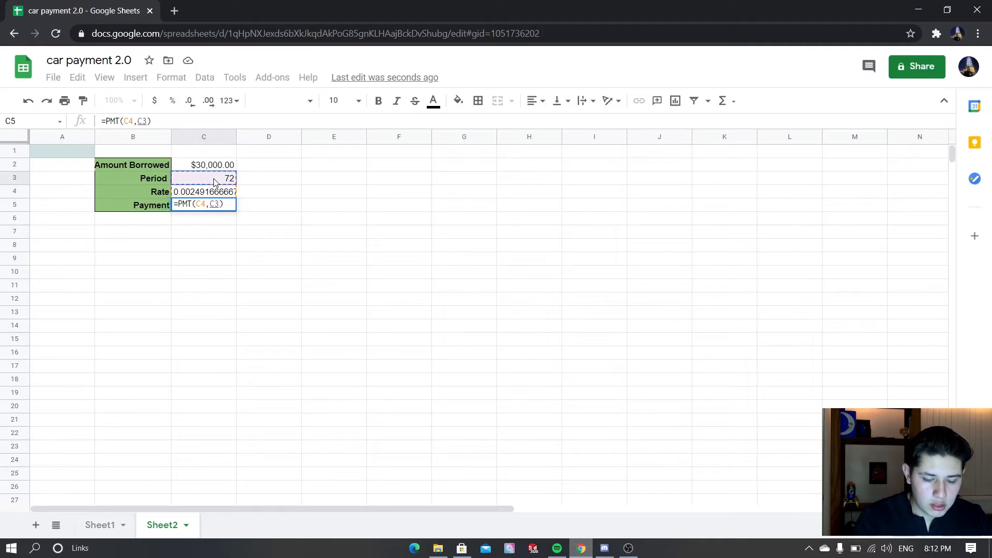
pyautogui.write(',')
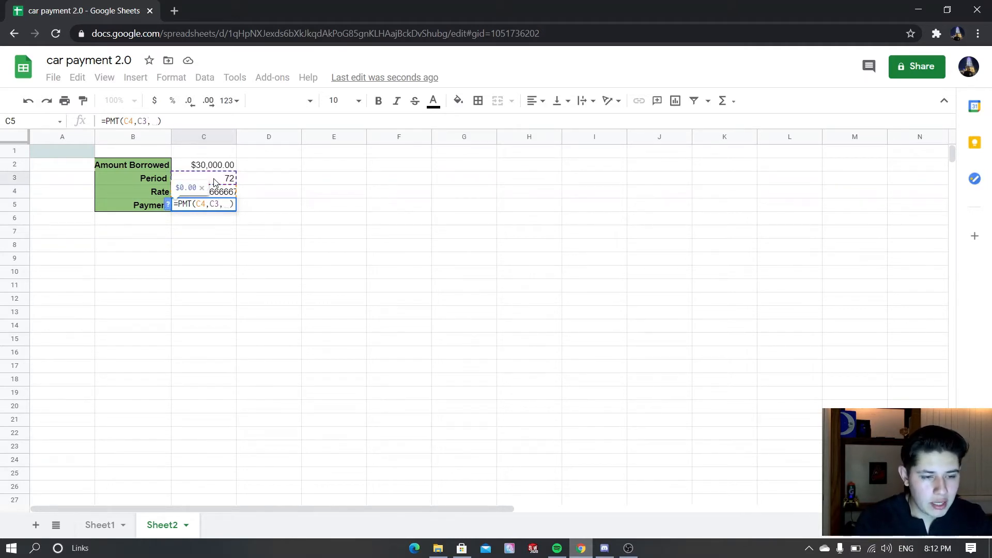
pyautogui.write('-')
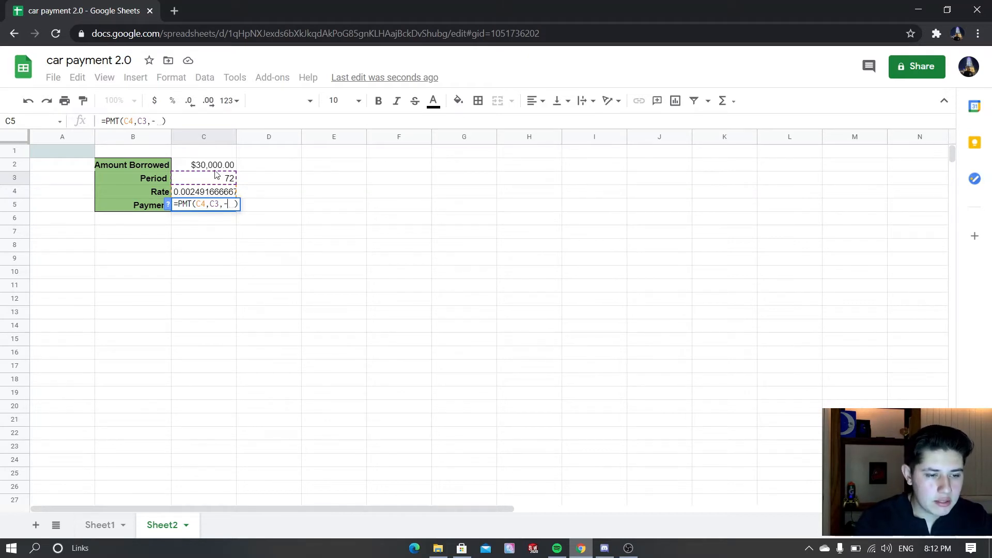
pyautogui.click(216, 168)
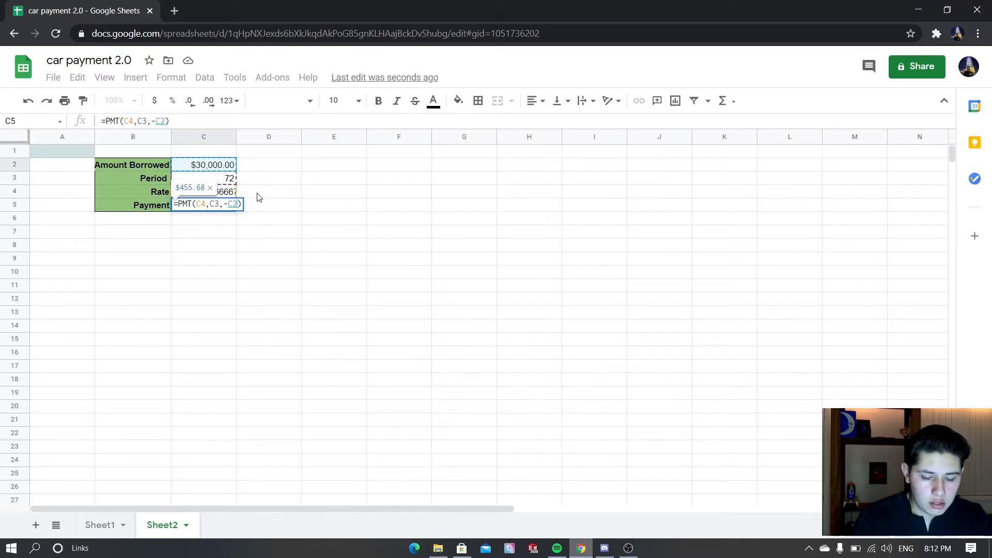
pyautogui.write(',0')
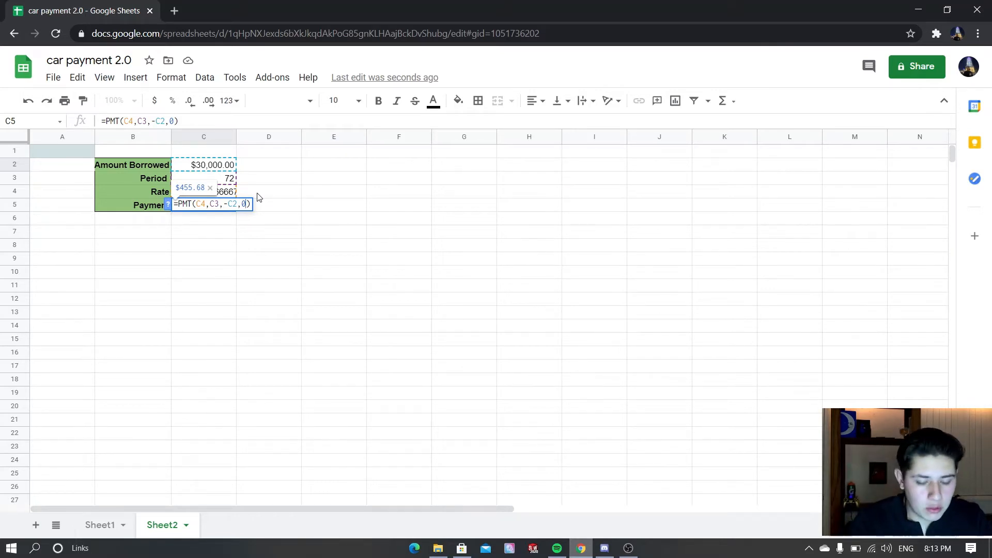
pyautogui.press('Return')
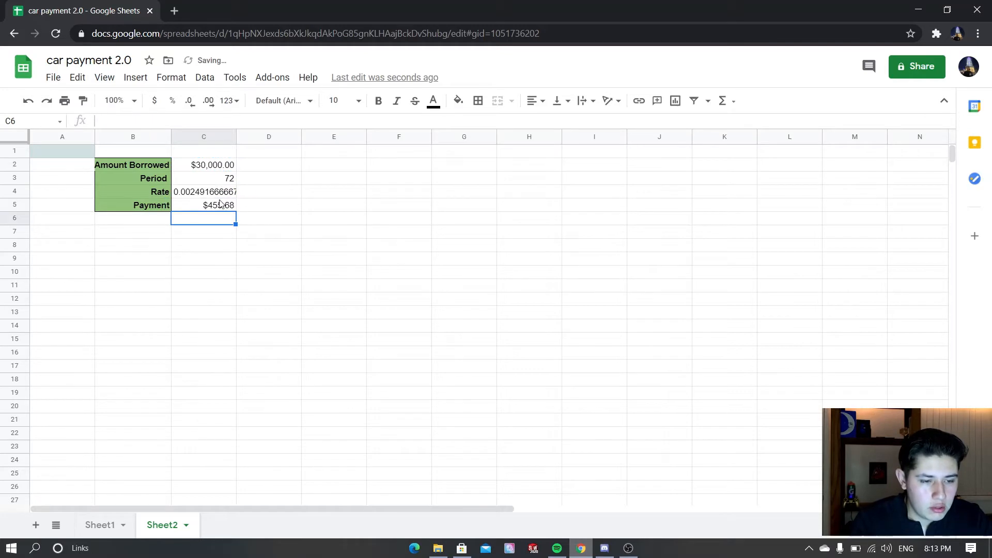
pyautogui.click(218, 208)
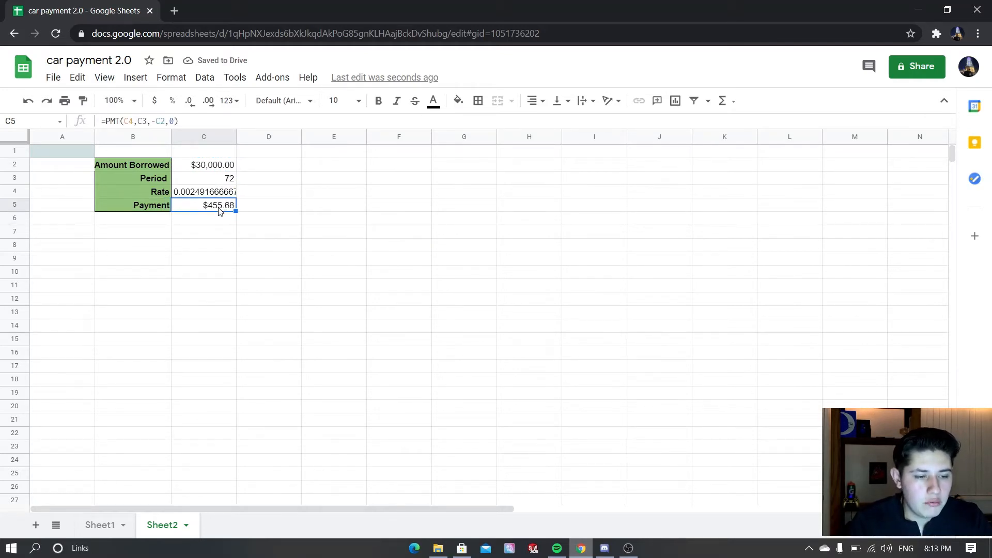
# - Copy the header row Months, Beginning, Pmt, Interest, Principal and End Balance from A7:F7 of Sheet1 into A6:F6 of Sheet2
pyautogui.click(73, 217)
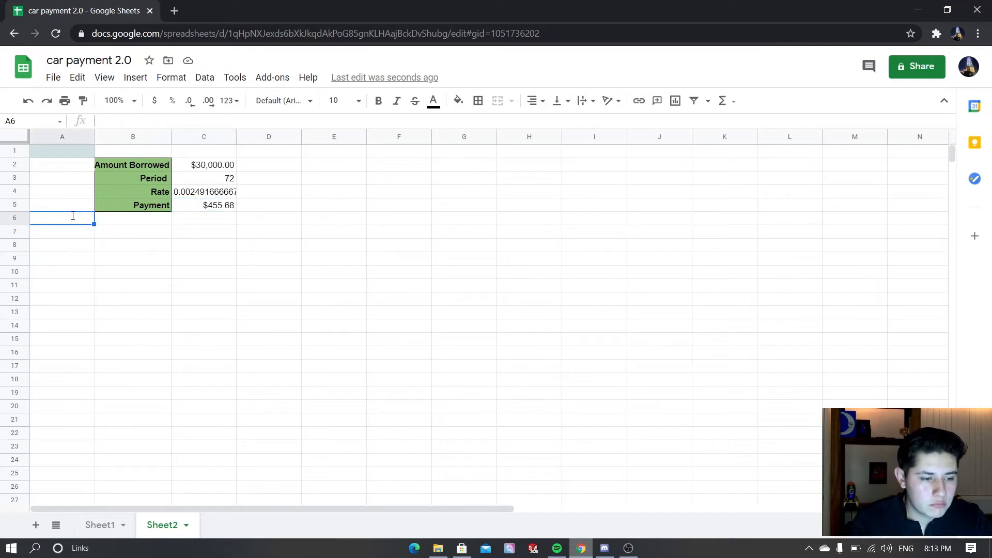
pyautogui.doubleClick(73, 216)
pyautogui.click(102, 528)
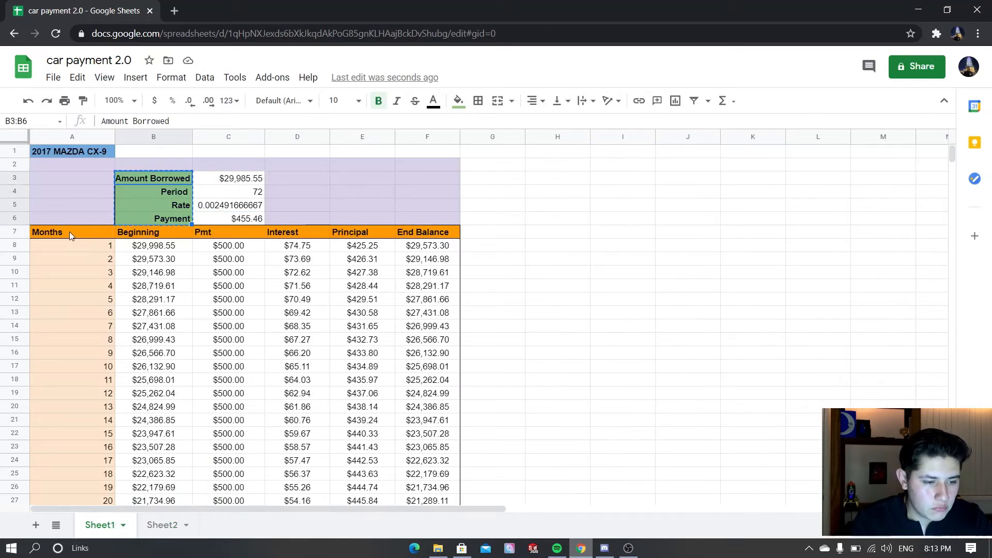
pyautogui.click(70, 232)
pyautogui.moveTo(118, 237); pyautogui.dragTo(300, 206)
pyautogui.click(300, 182)
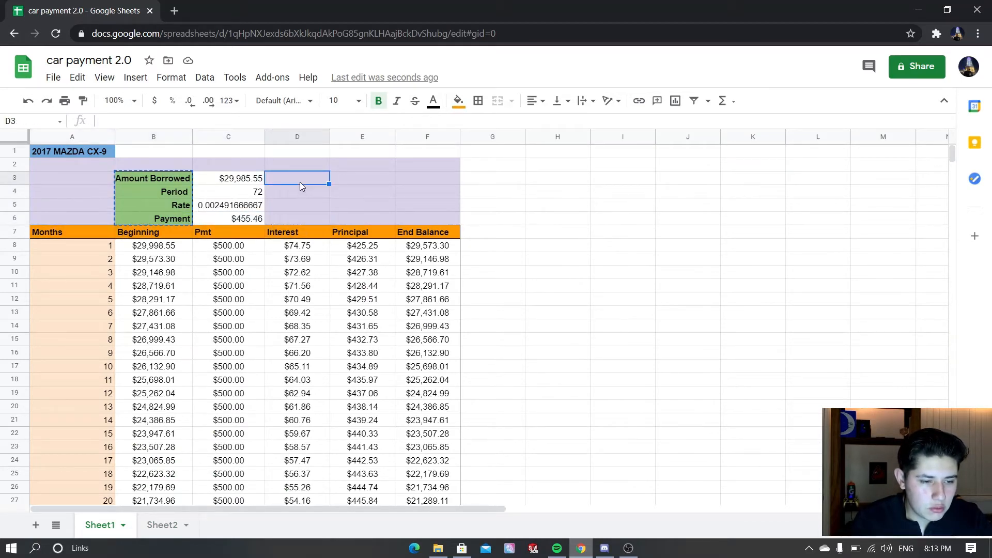
pyautogui.click(98, 204)
pyautogui.moveTo(75, 235); pyautogui.dragTo(426, 236)
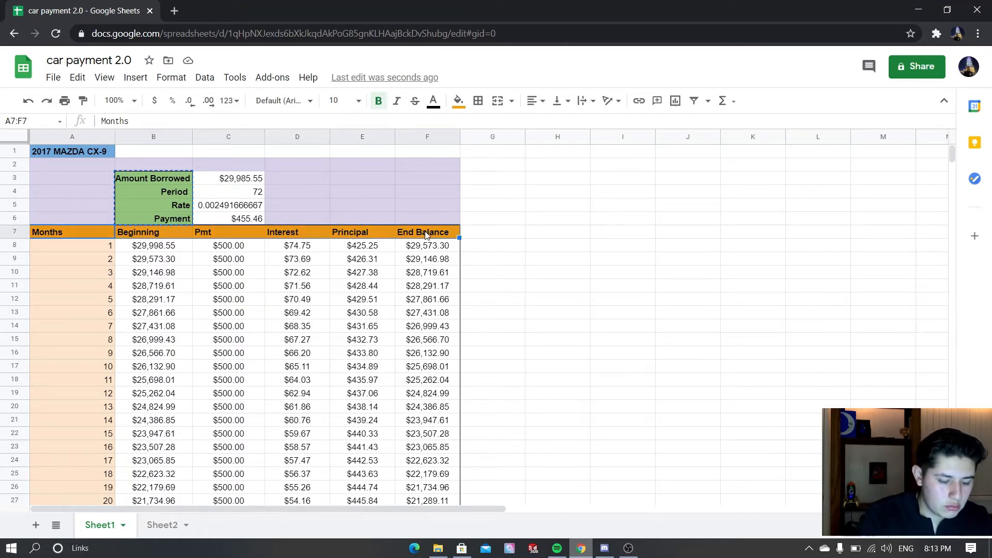
pyautogui.hotkey('ctrl', 'c')
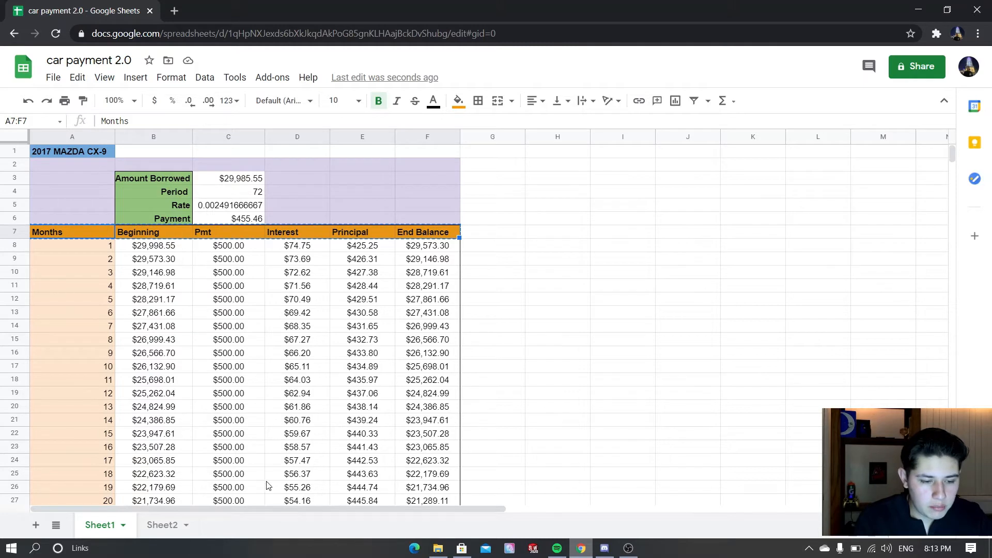
pyautogui.click(169, 520)
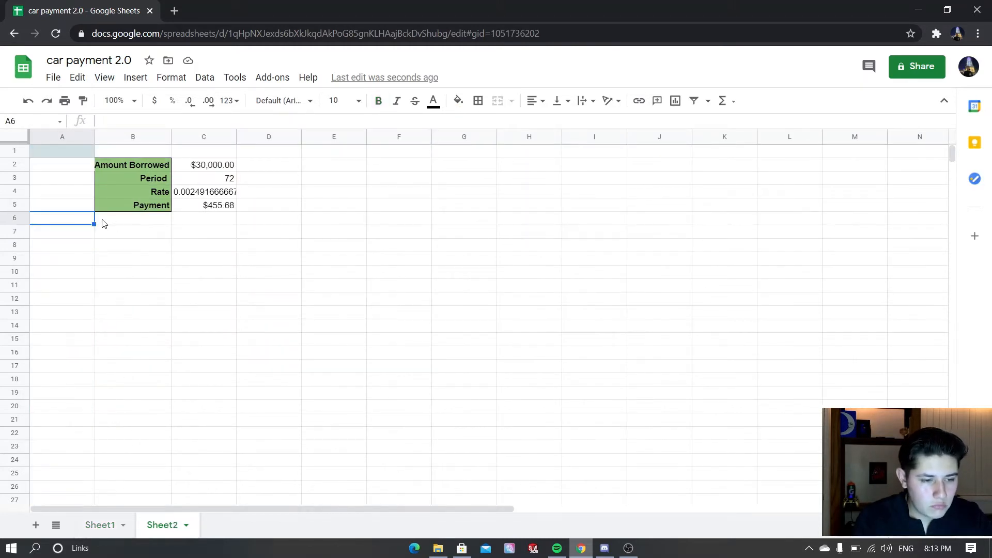
pyautogui.hotkey('ctrl', 'v')
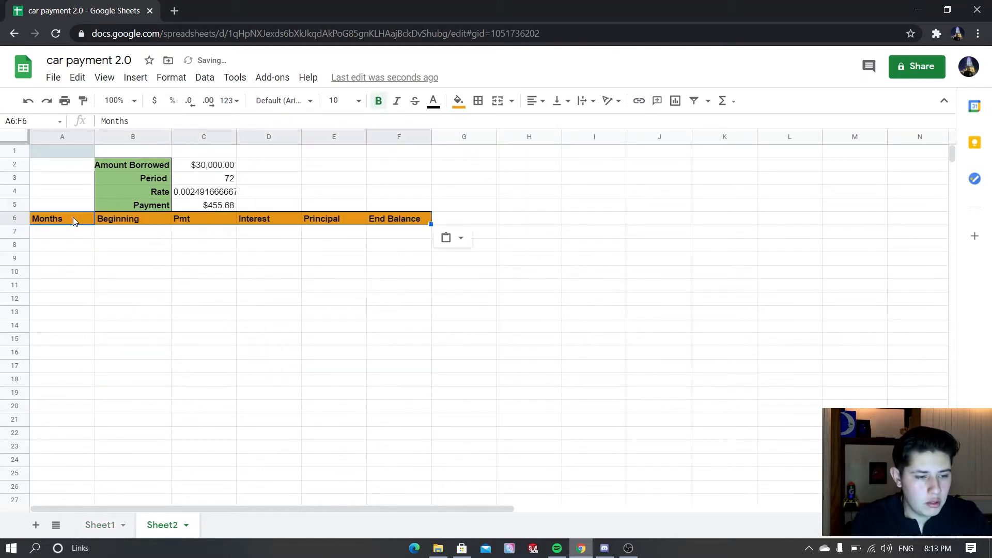
# - Enter 1 under Months in A7 and copy the amount borrowed from C2 into the Beginning cell B7
pyautogui.click(80, 234)
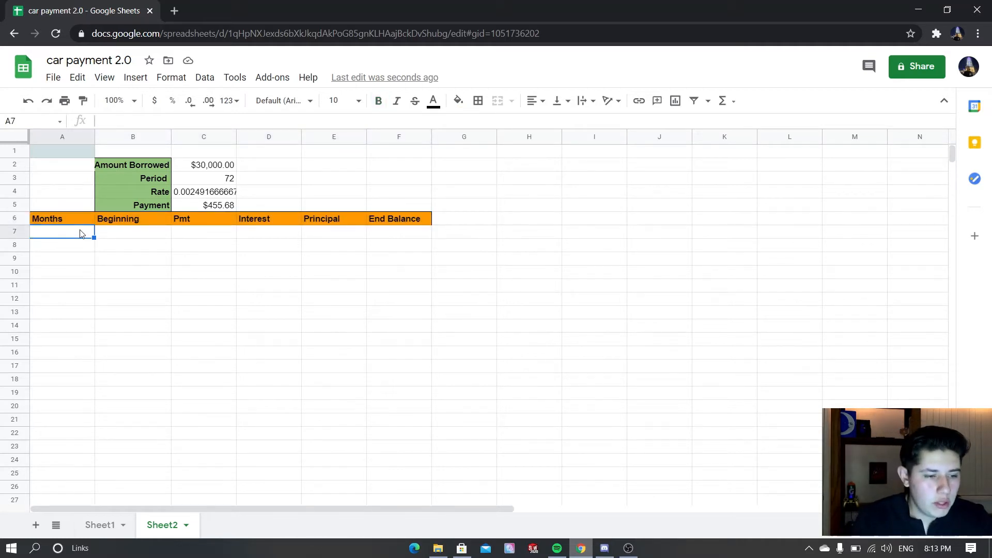
pyautogui.write('1')
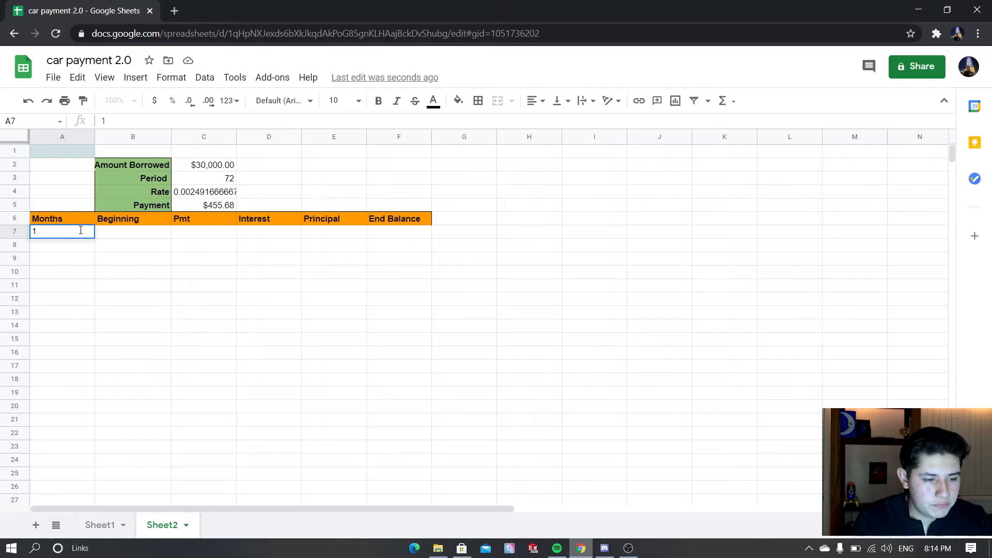
pyautogui.click(156, 237)
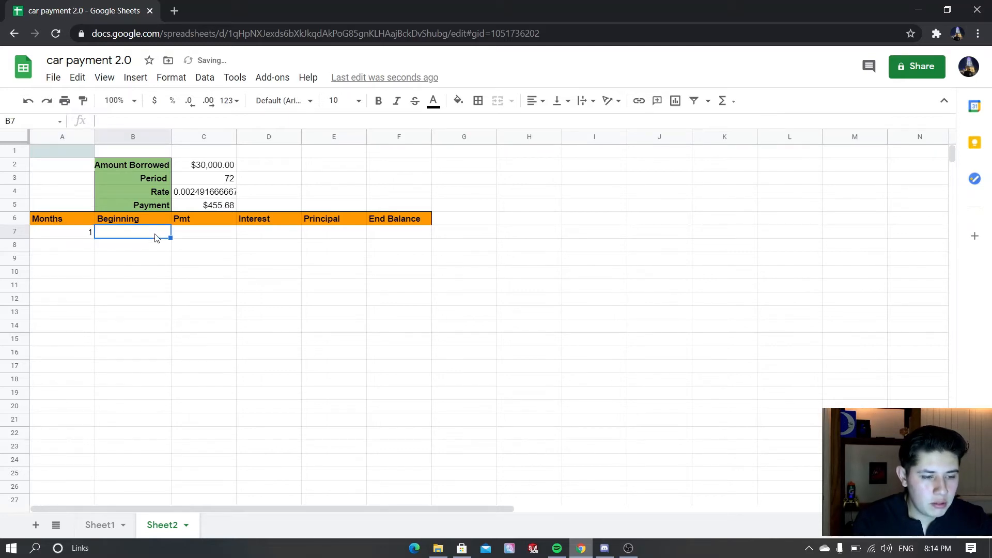
pyautogui.click(199, 165)
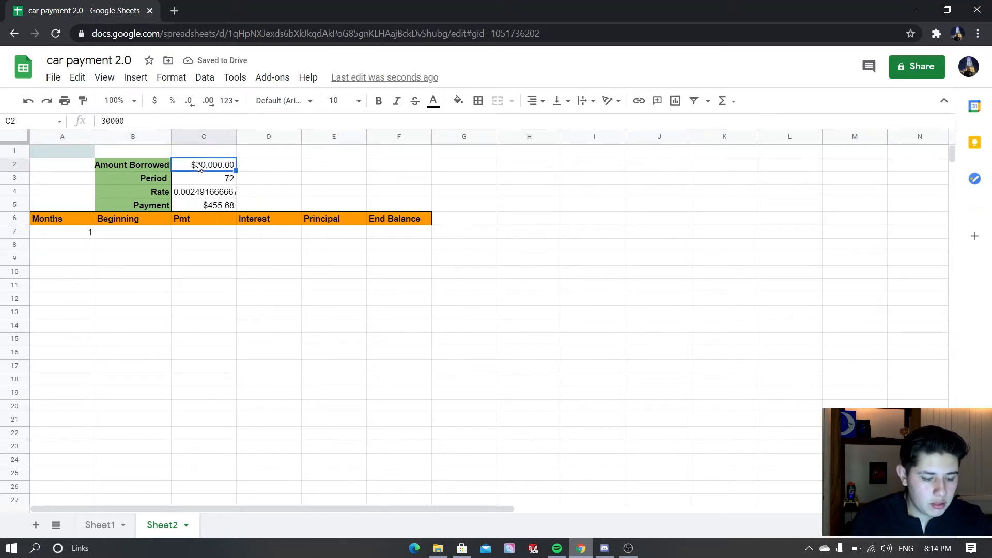
pyautogui.hotkey('ctrl', 'c')
pyautogui.click(107, 233)
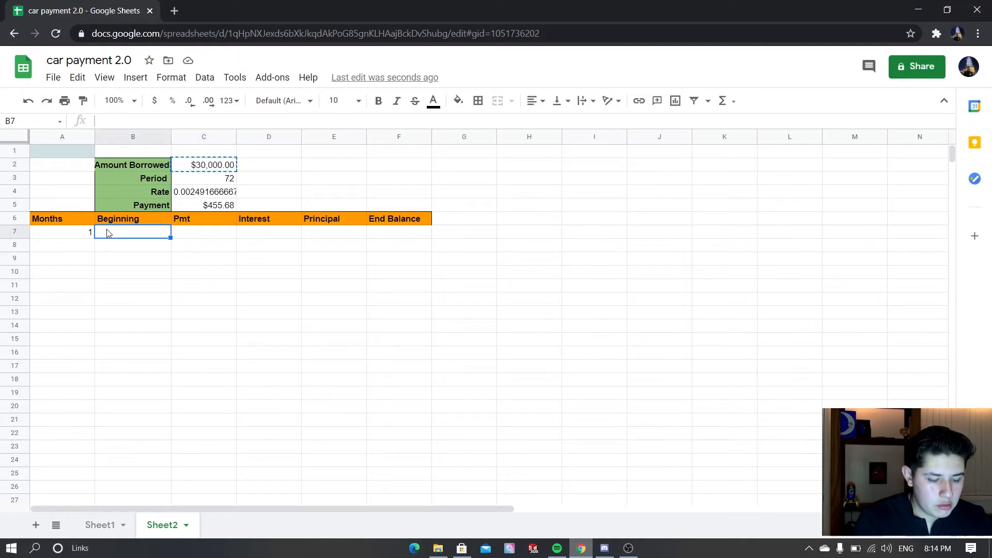
pyautogui.hotkey('ctrl', 'v')
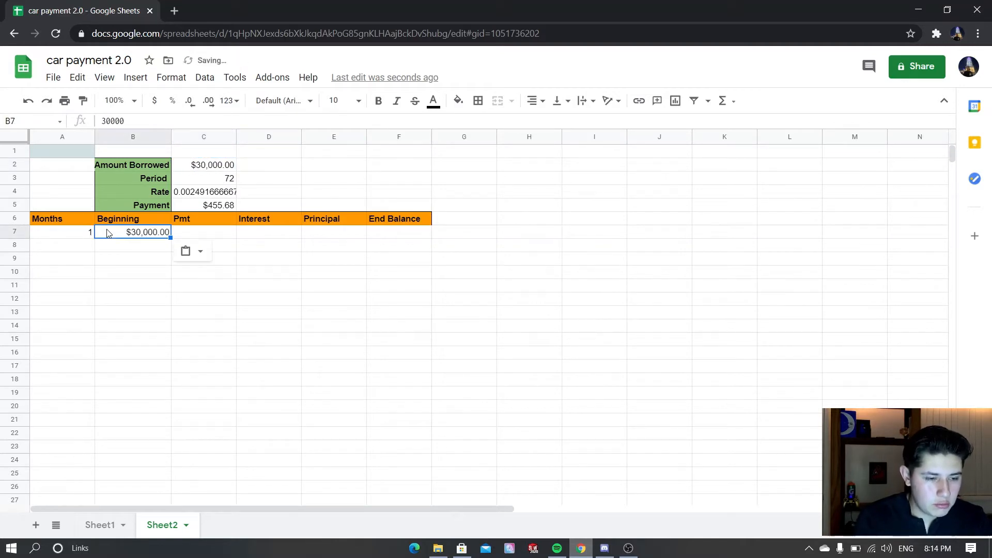
# - Enter 500 as the first month's Pmt in C7 and format it as currency
pyautogui.click(211, 237)
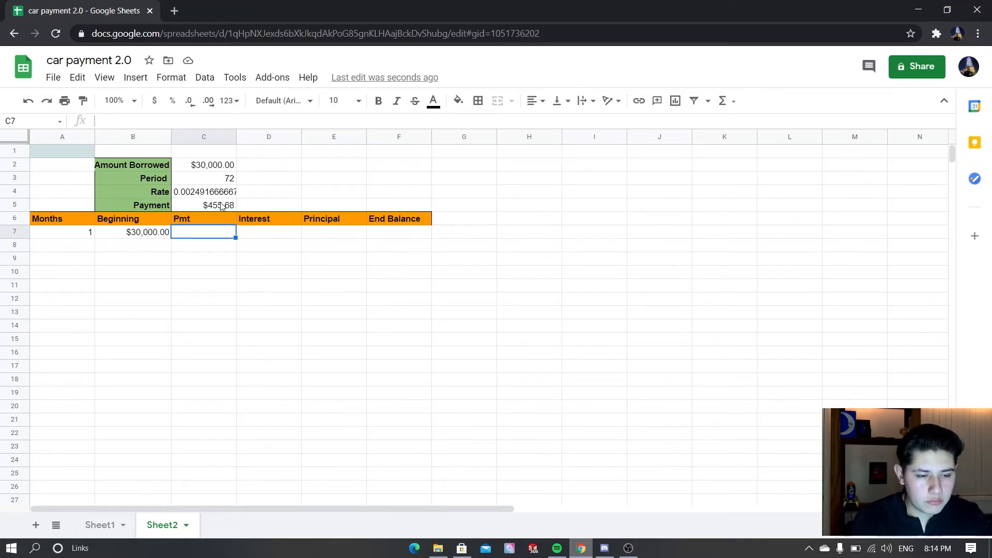
pyautogui.write('500')
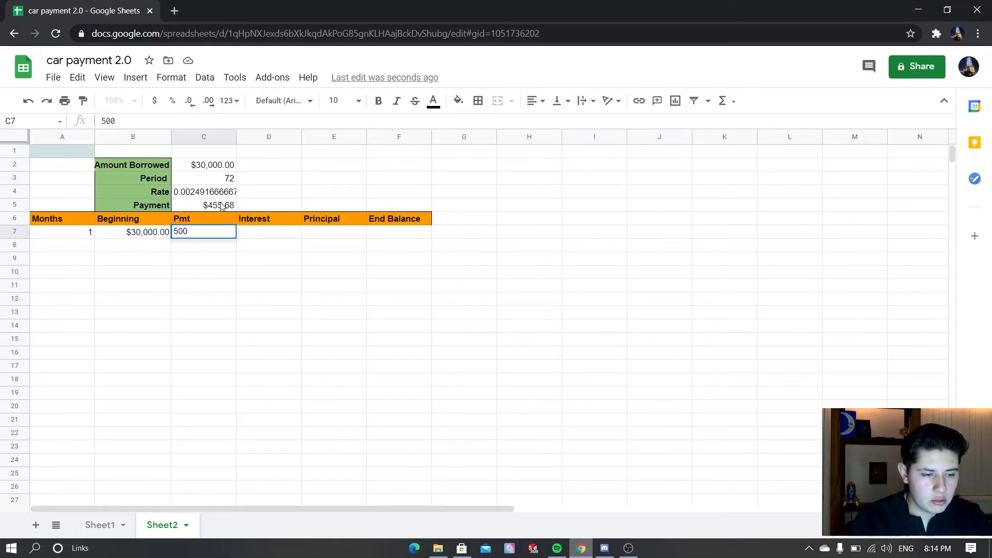
pyautogui.press('Return')
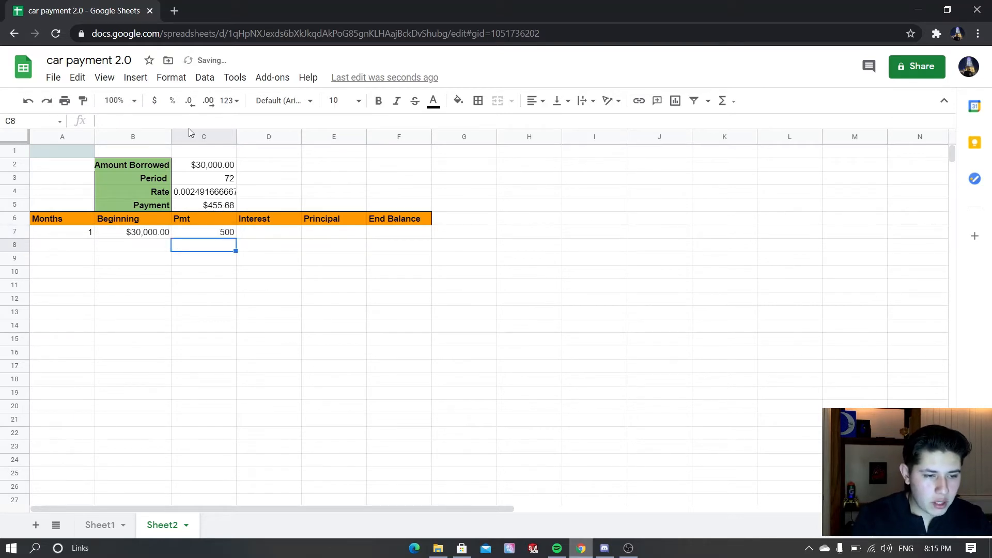
pyautogui.click(197, 228)
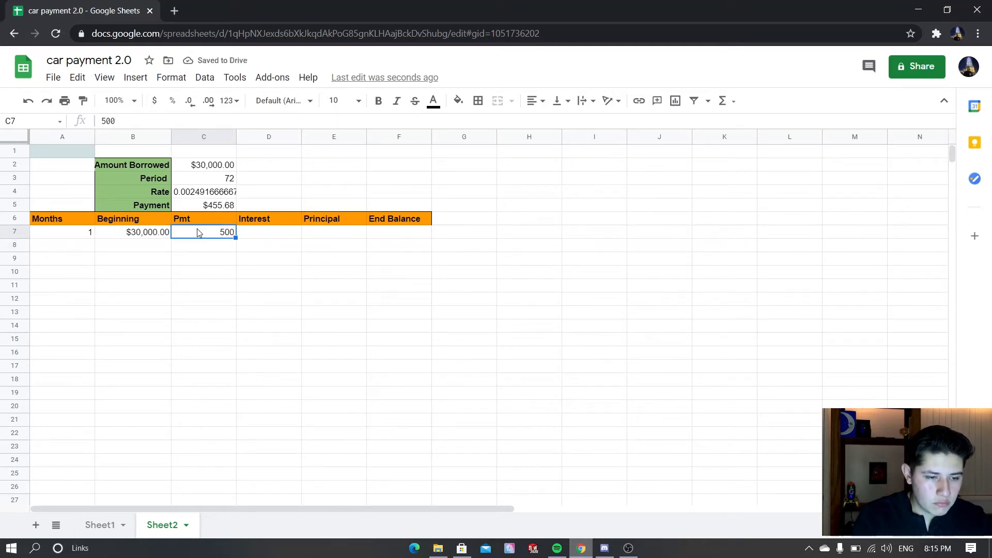
pyautogui.click(154, 100)
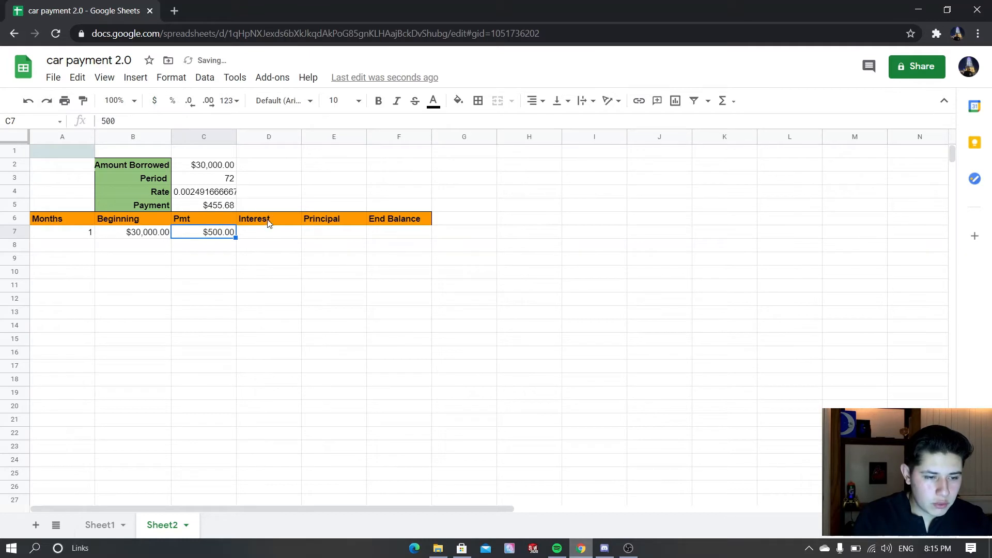
# - Enter the formula =B7*C4 for the first month's Interest in D7
pyautogui.click(273, 237)
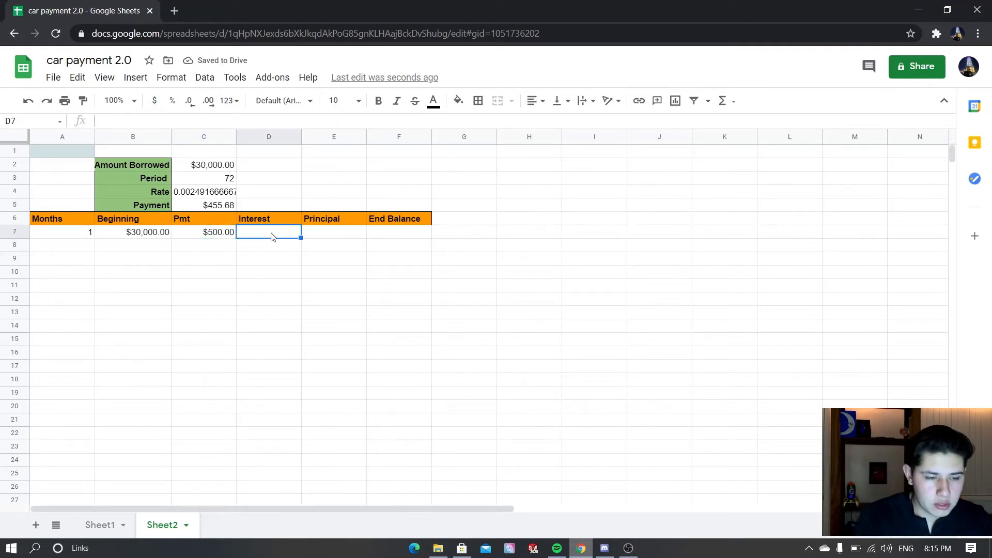
pyautogui.doubleClick(271, 233)
pyautogui.write('=')
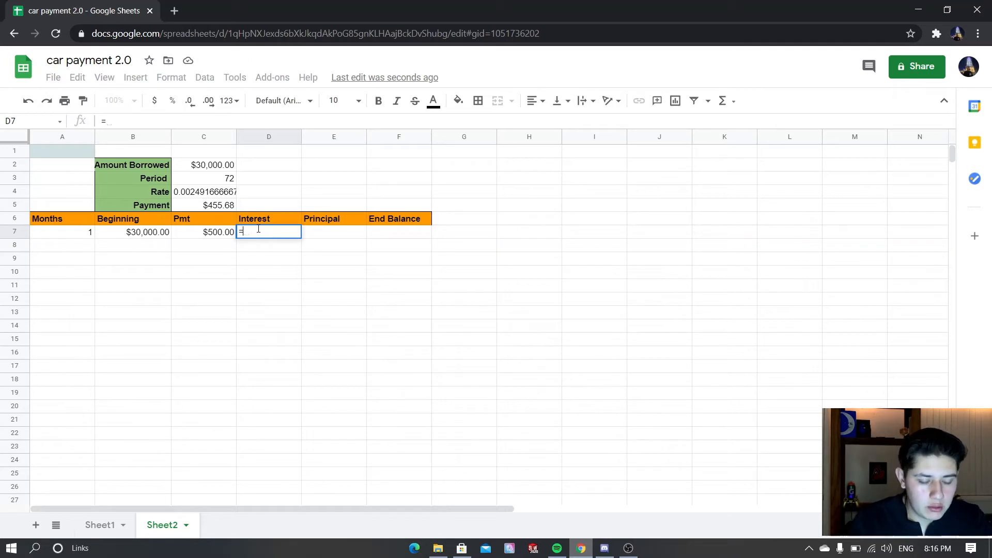
pyautogui.click(158, 236)
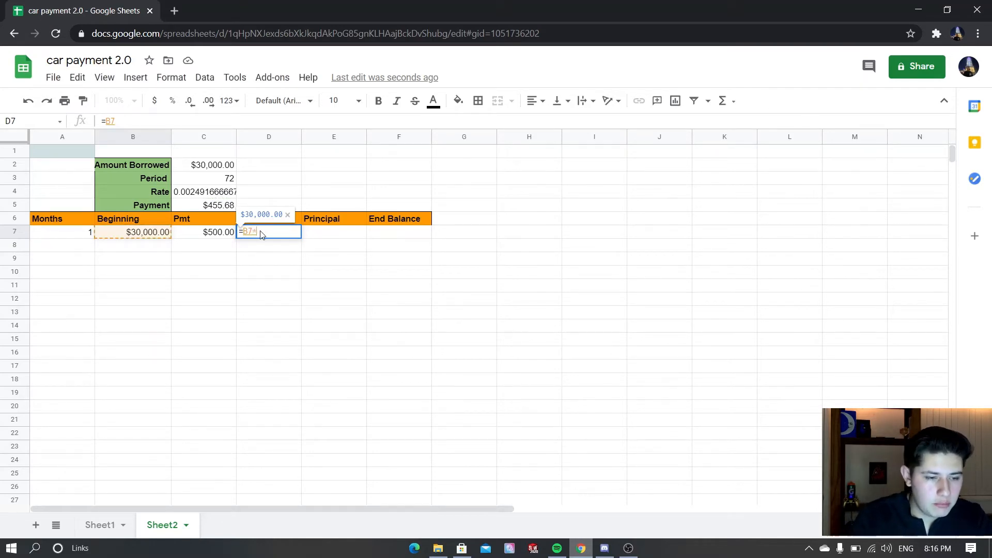
pyautogui.write('*')
pyautogui.click(232, 196)
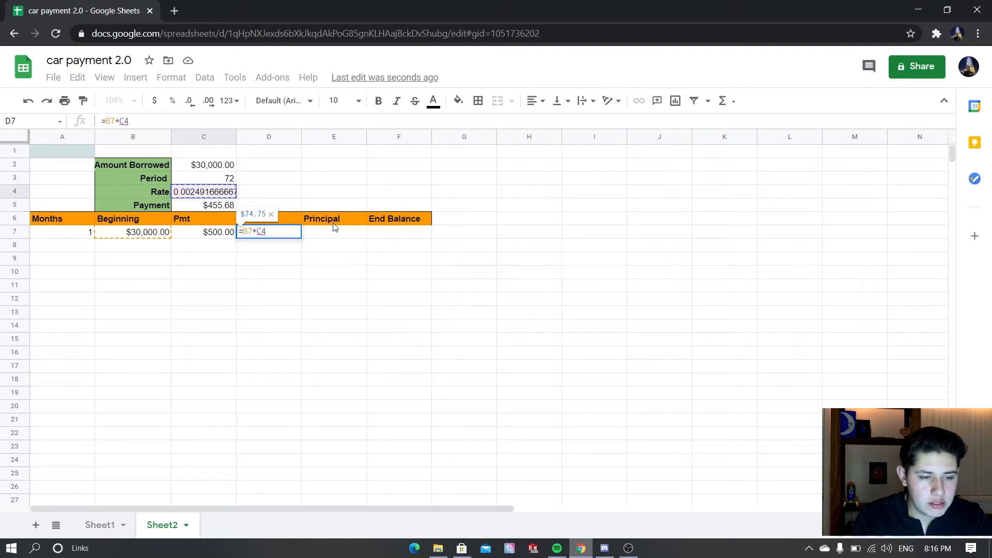
pyautogui.press('Return')
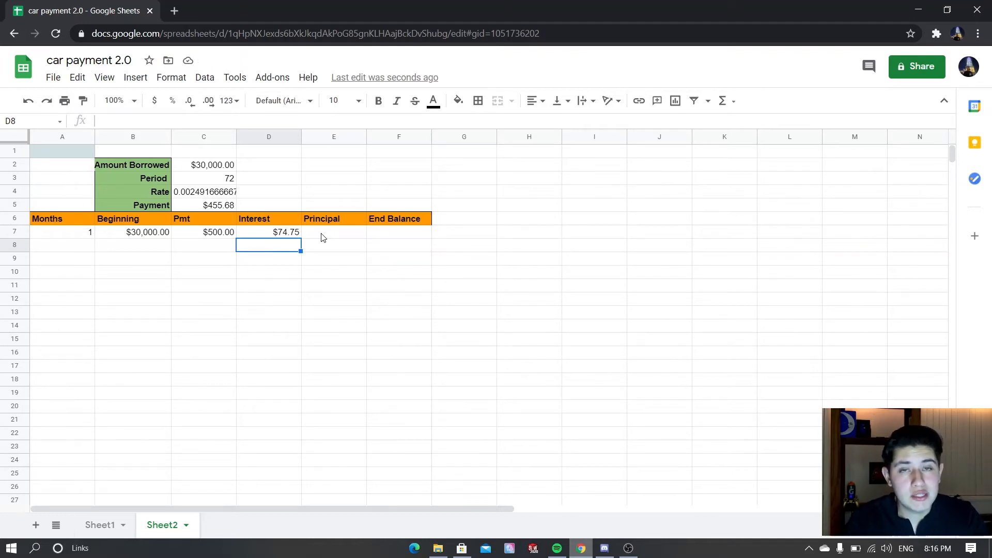
# - Enter the formula =C7-D7 for the first month's Principal in E7
pyautogui.click(322, 237)
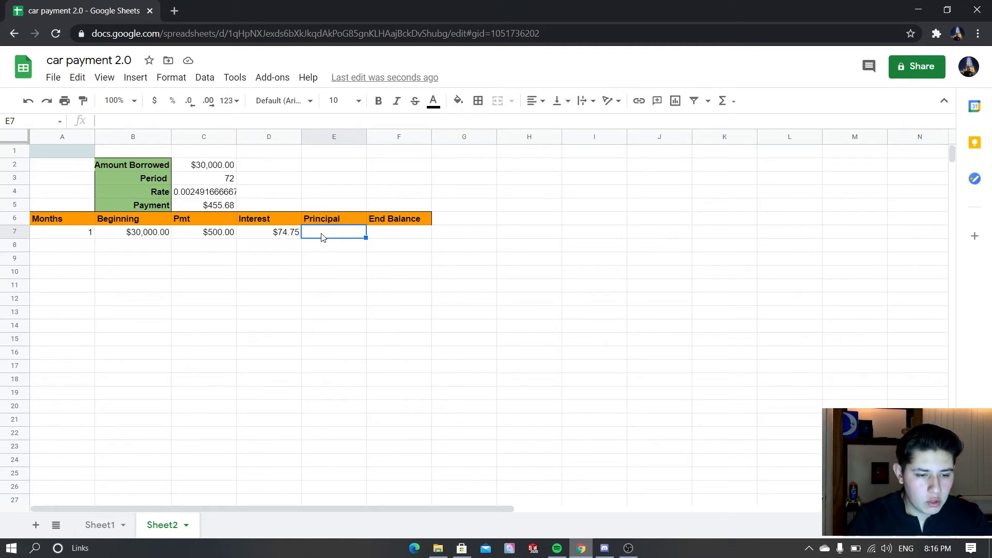
pyautogui.write('=')
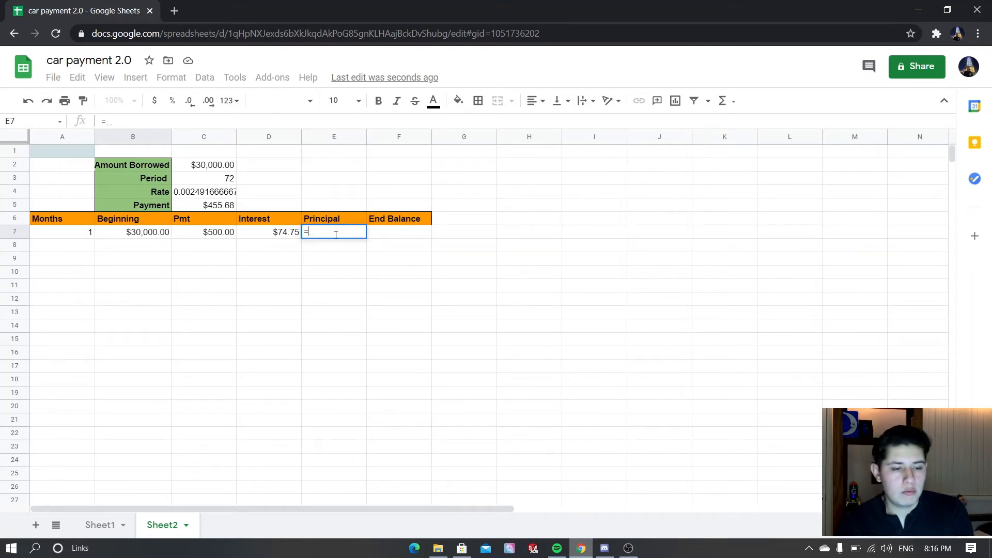
pyautogui.click(211, 234)
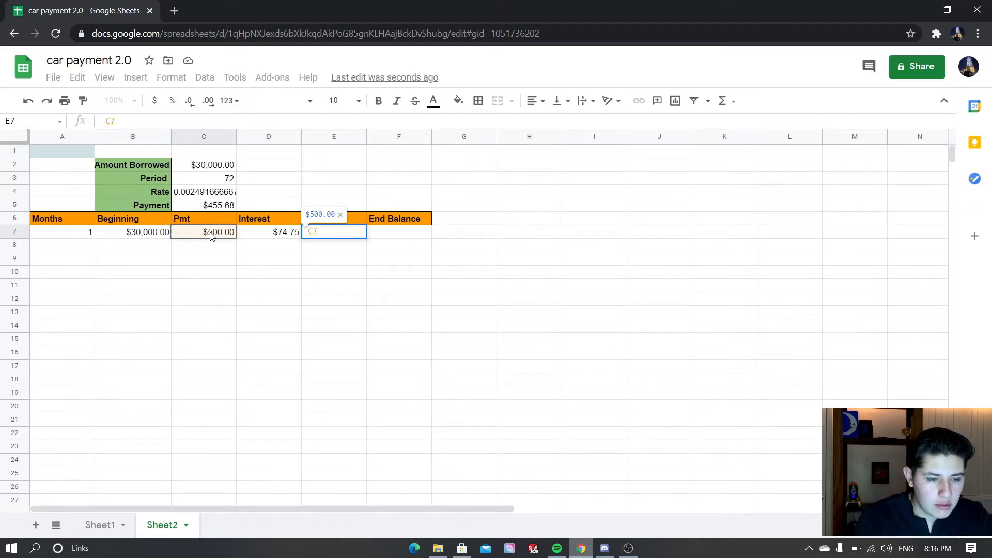
pyautogui.write('-')
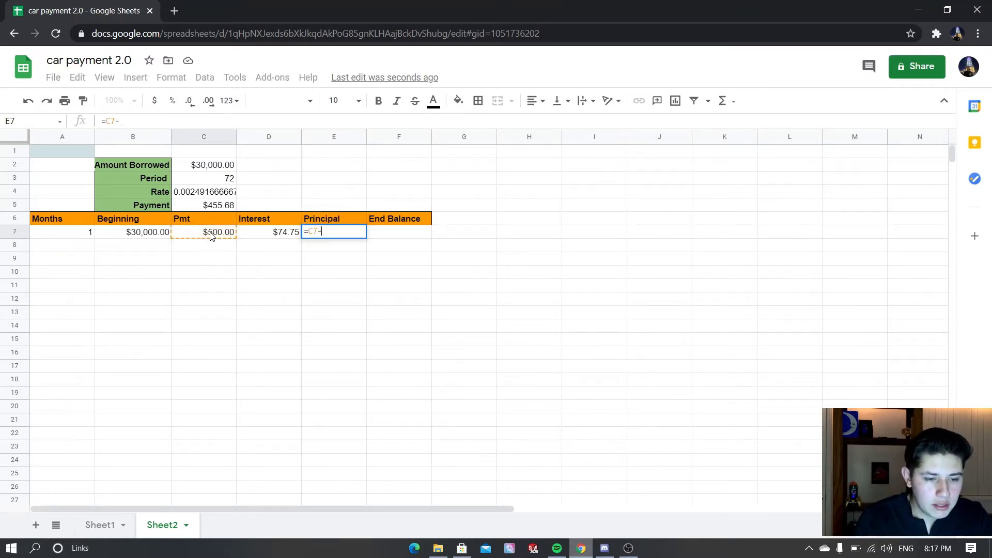
pyautogui.click(293, 234)
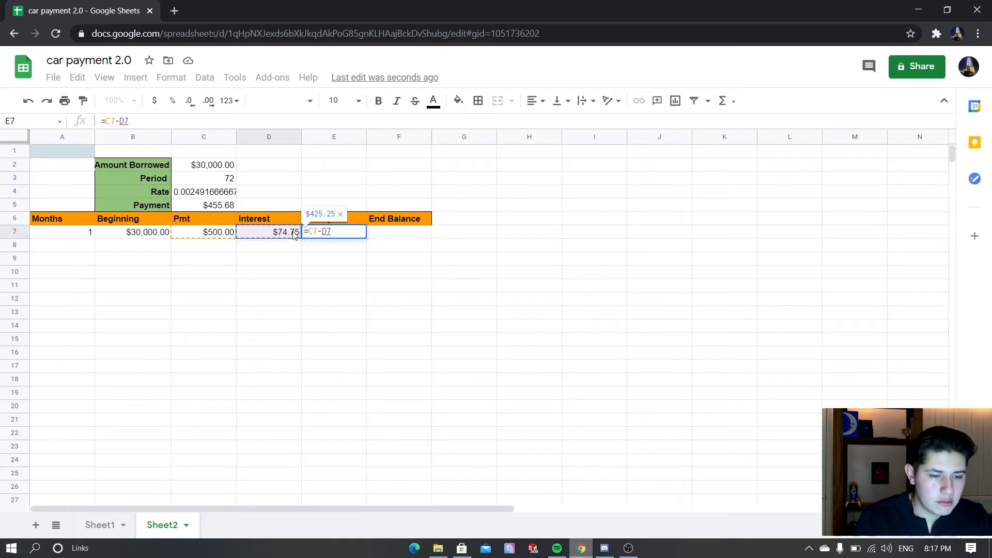
pyautogui.press('Return')
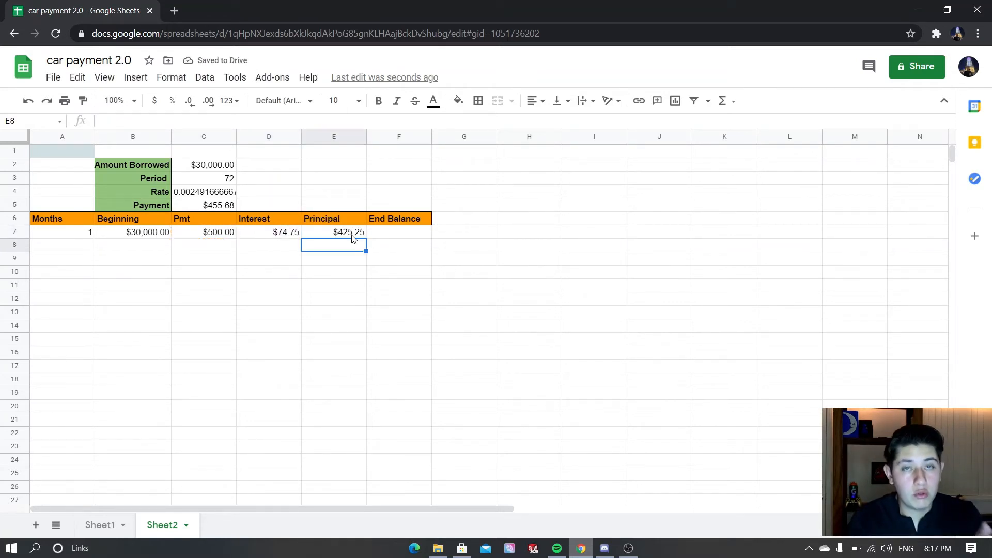
# - Enter the formula =B7-E7 for the first month's End Balance in F7
pyautogui.click(389, 236)
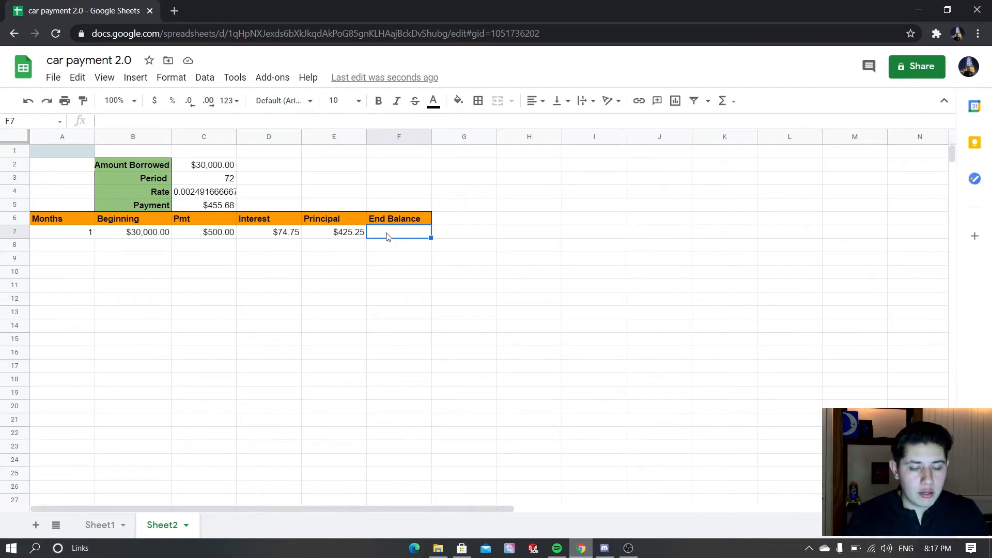
pyautogui.write('=')
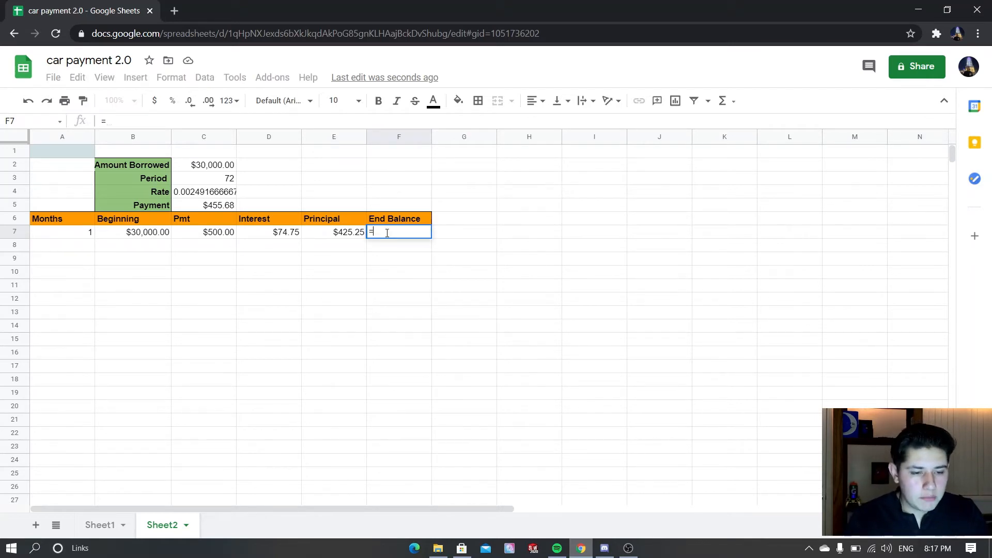
pyautogui.click(136, 230)
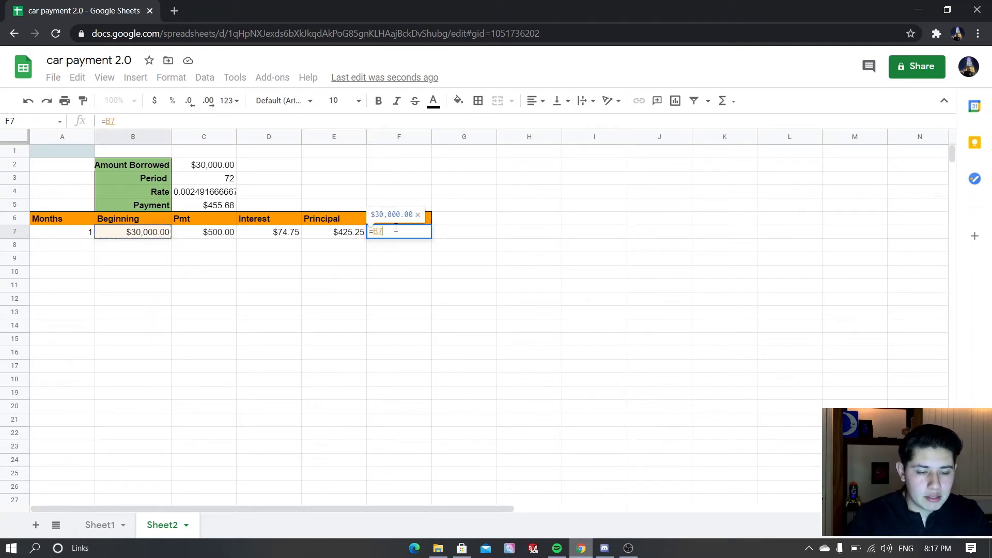
pyautogui.write('-')
pyautogui.click(346, 233)
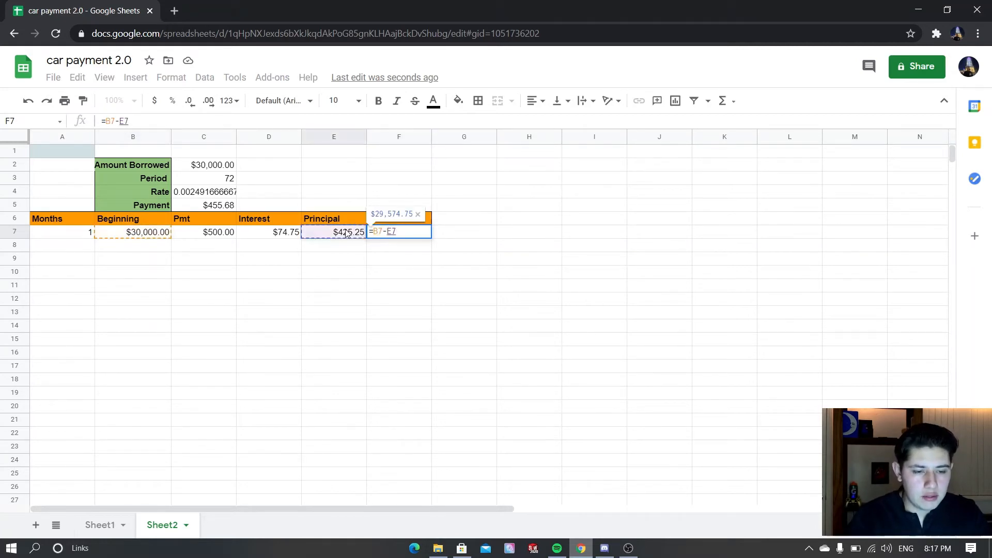
pyautogui.press('Return')
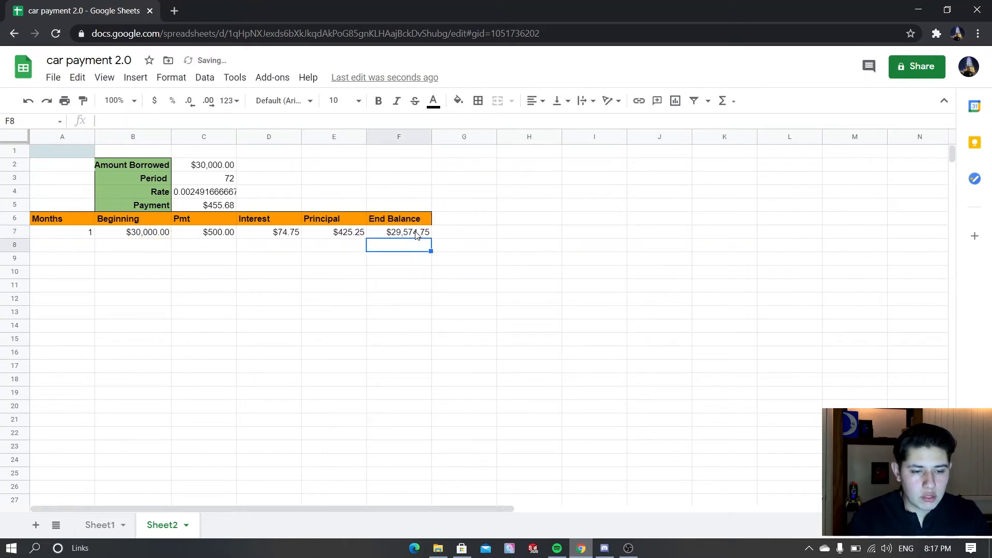
# - Enter 2 under Months in A8 and carry the first month's End Balance into the Beginning cell B8
pyautogui.click(82, 247)
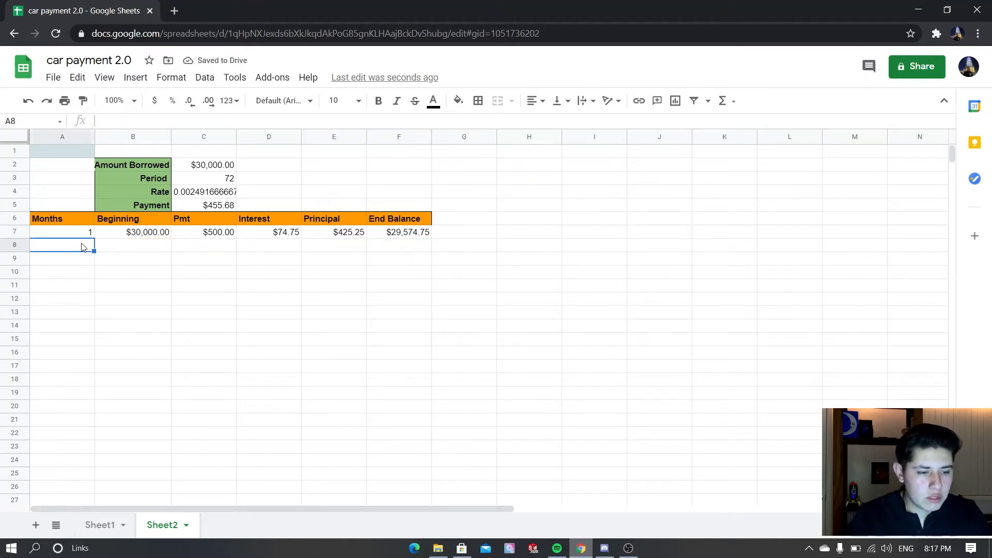
pyautogui.write('2')
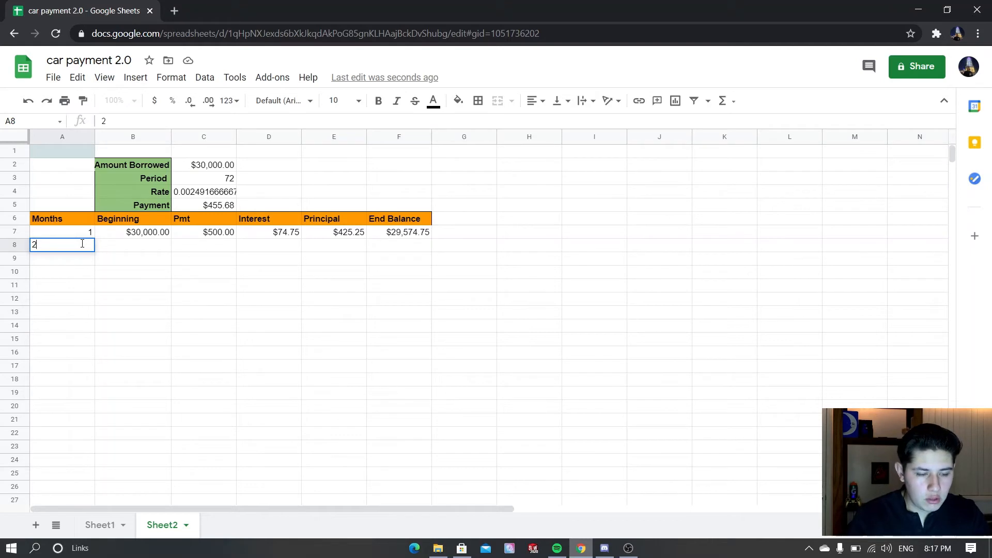
pyautogui.press('Return')
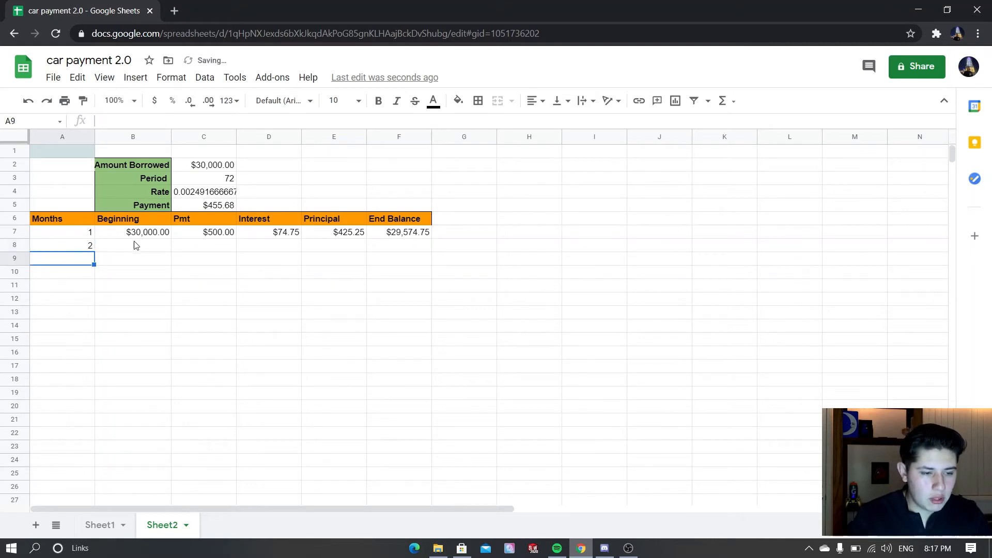
pyautogui.click(138, 247)
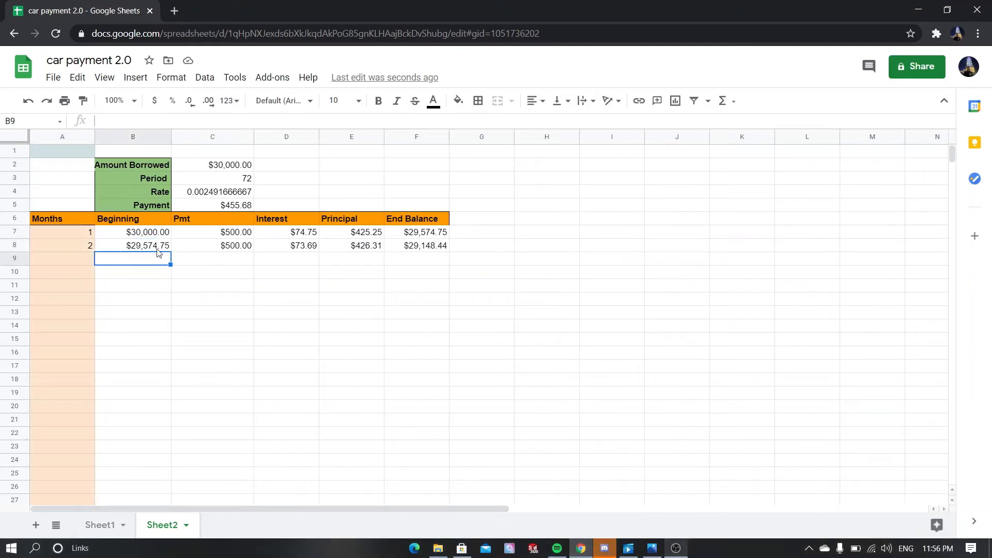
pyautogui.click(157, 249)
pyautogui.doubleClick(158, 249)
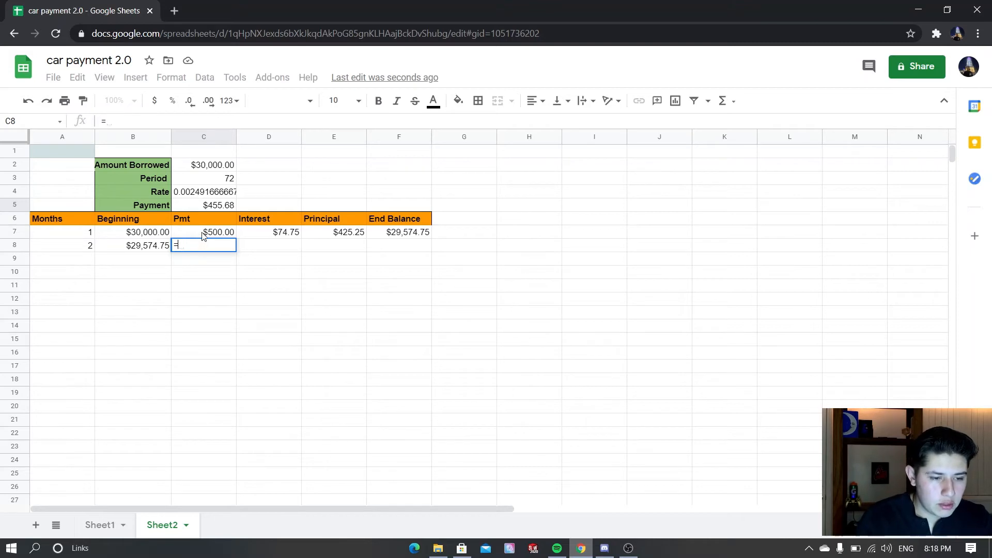
# - Enter the absolute reference =$C$7 for the second month's Pmt in C8
pyautogui.click(202, 233)
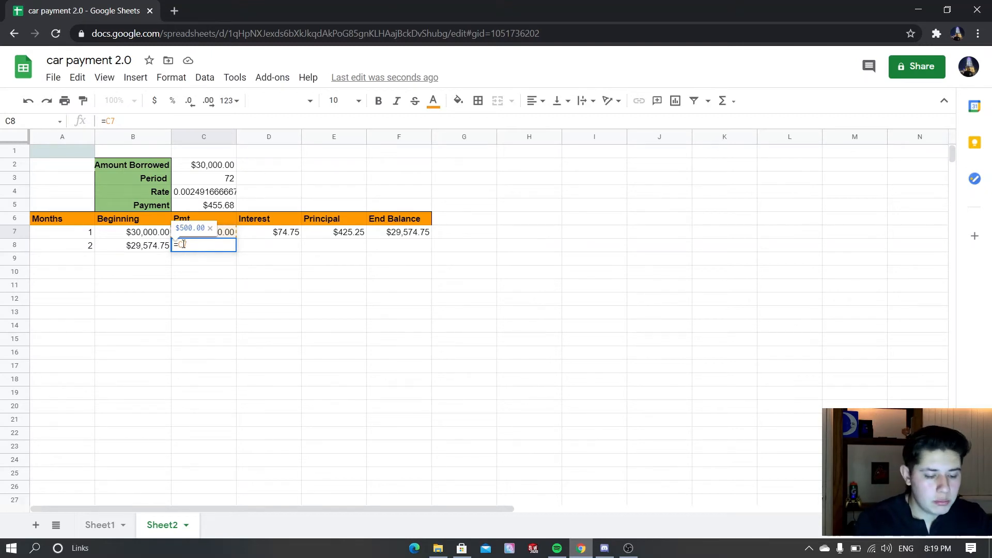
pyautogui.write('$')
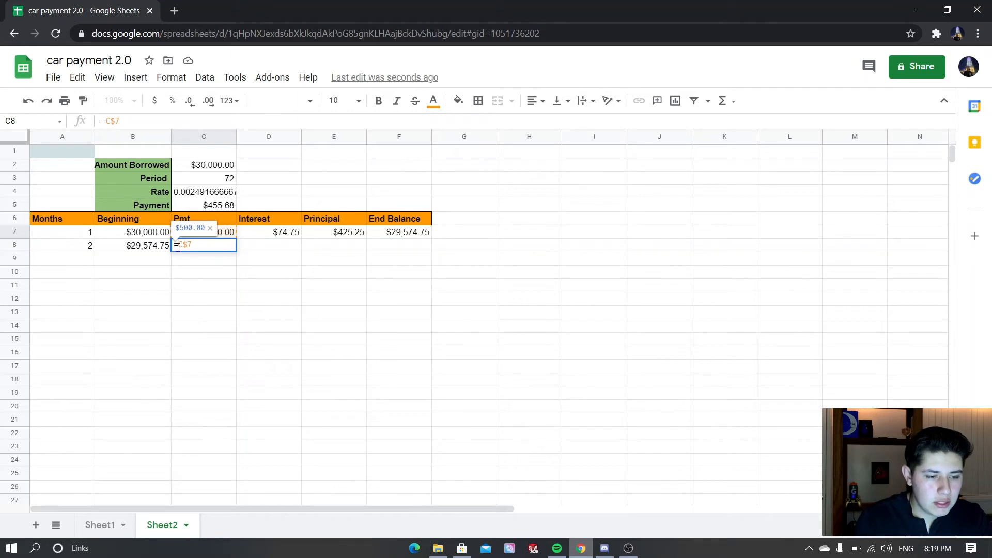
pyautogui.click(178, 247)
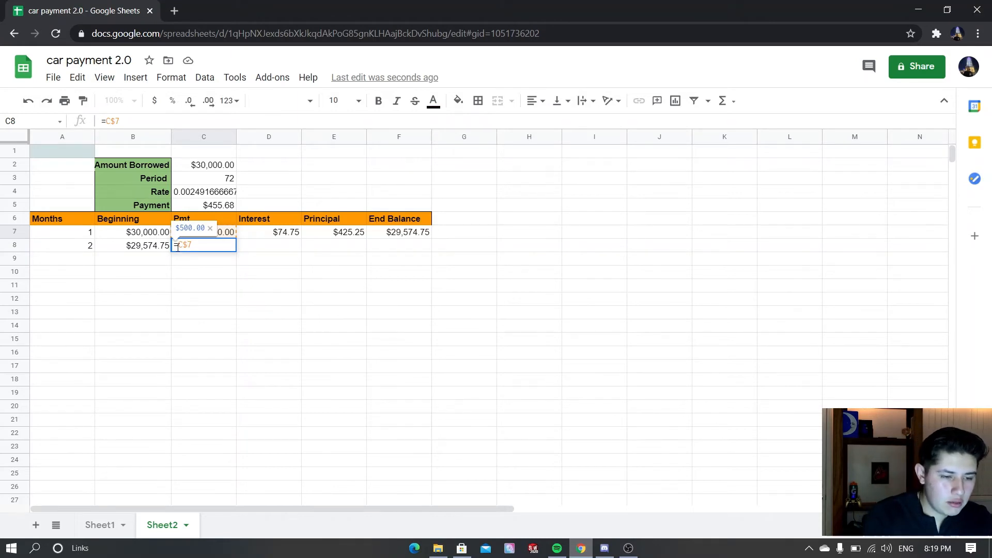
pyautogui.write('$')
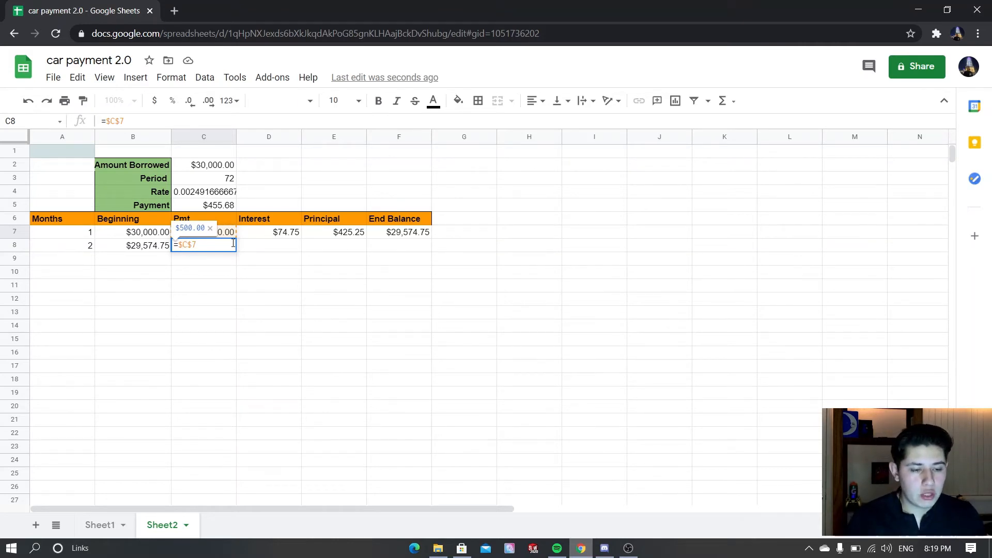
pyautogui.press('Return')
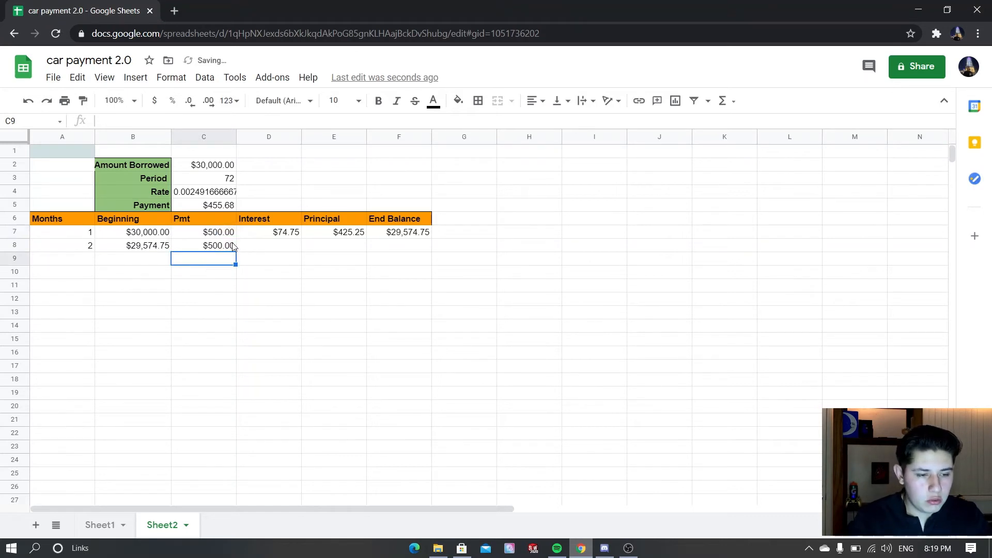
# - Enter the formula =B8*$C$4 for the second month's Interest in D8
pyautogui.click(269, 248)
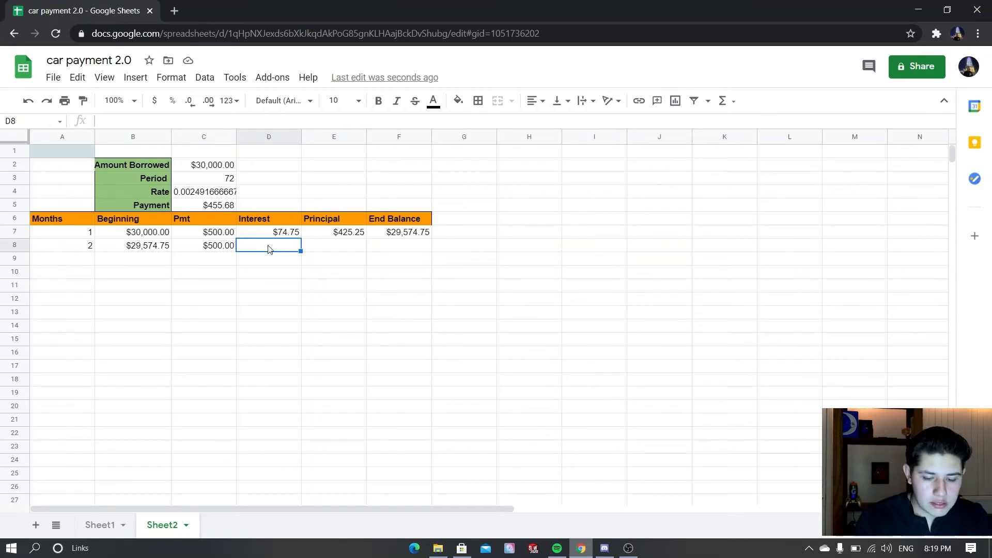
pyautogui.write('=')
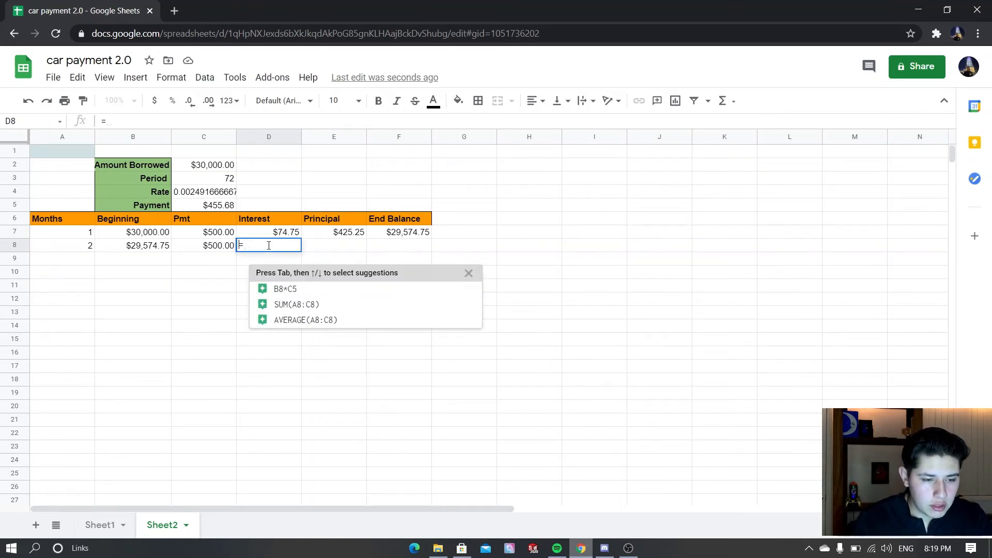
pyautogui.press('Return')
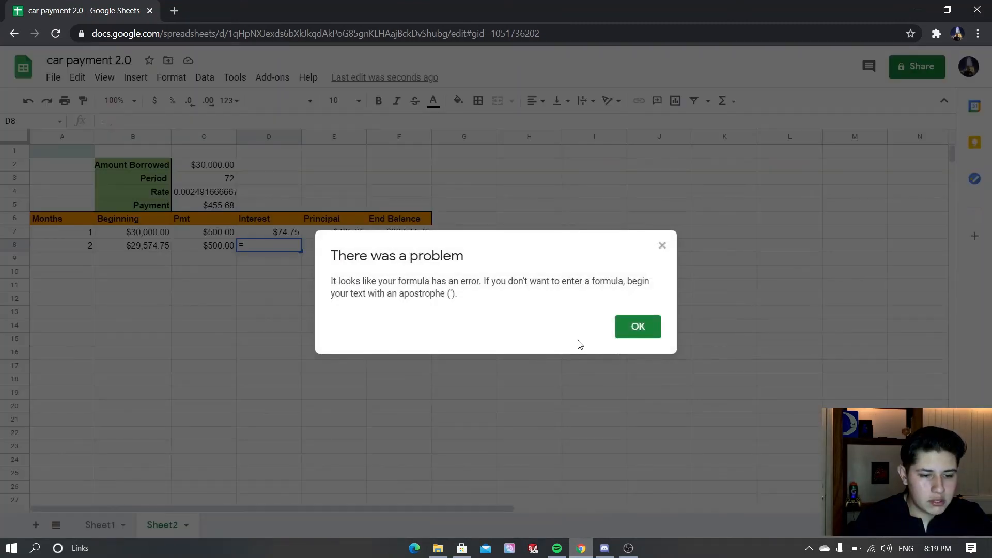
pyautogui.click(636, 326)
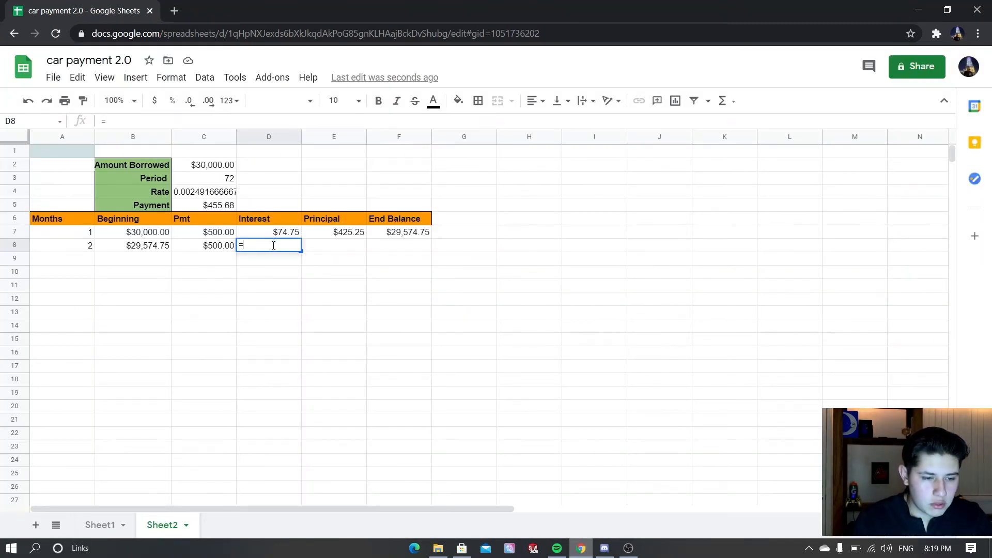
pyautogui.click(143, 252)
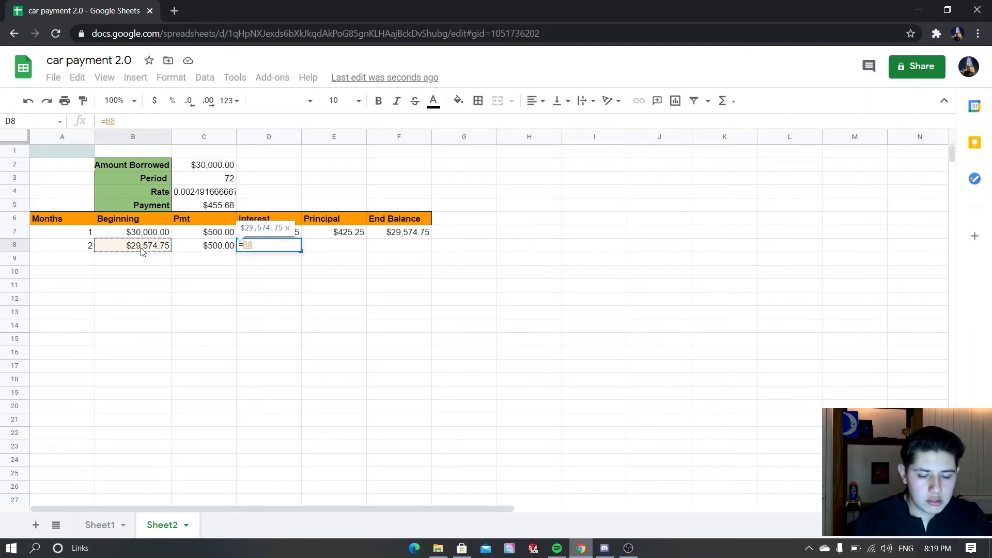
pyautogui.write('-')
pyautogui.press('BackSpace')
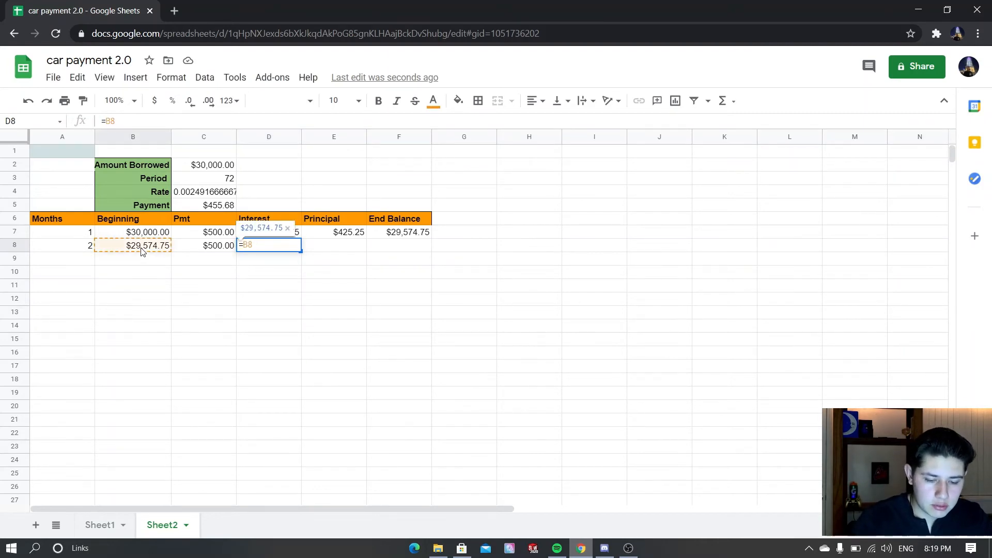
pyautogui.write('*')
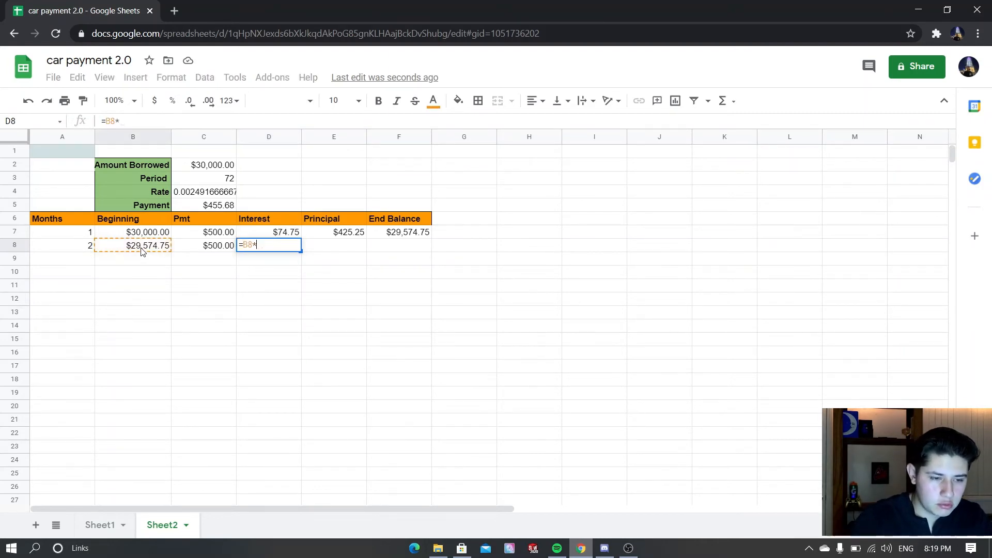
pyautogui.click(192, 193)
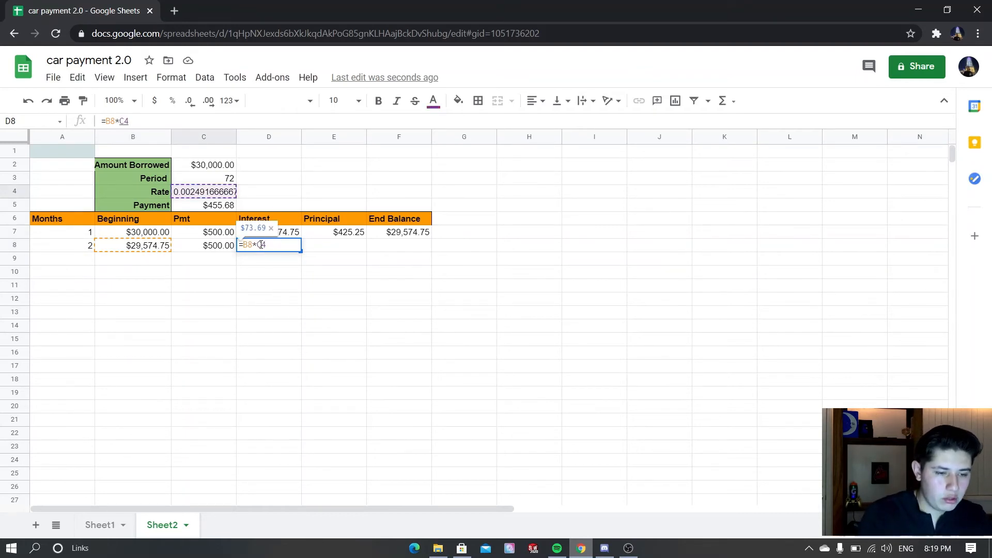
pyautogui.write('$C')
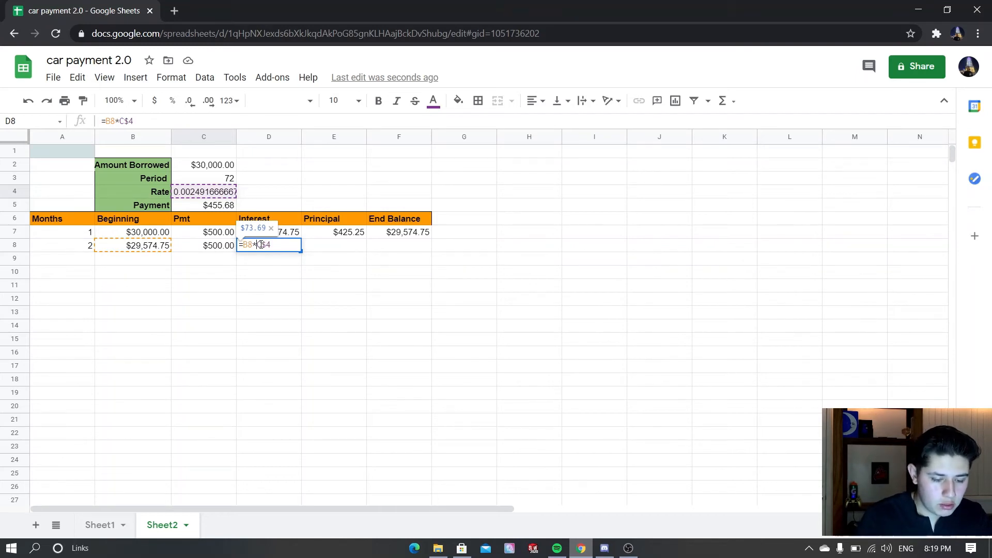
pyautogui.write('$')
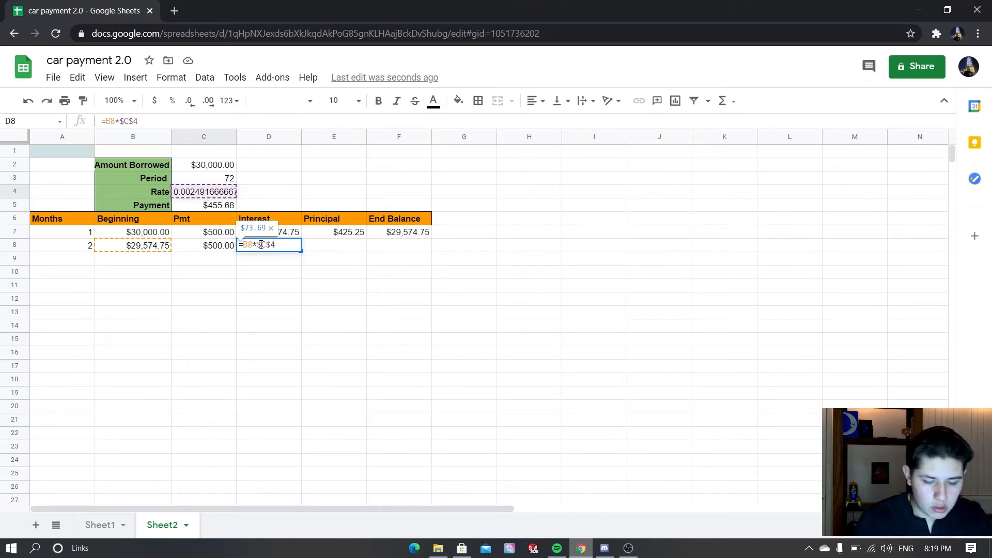
pyautogui.press('Return')
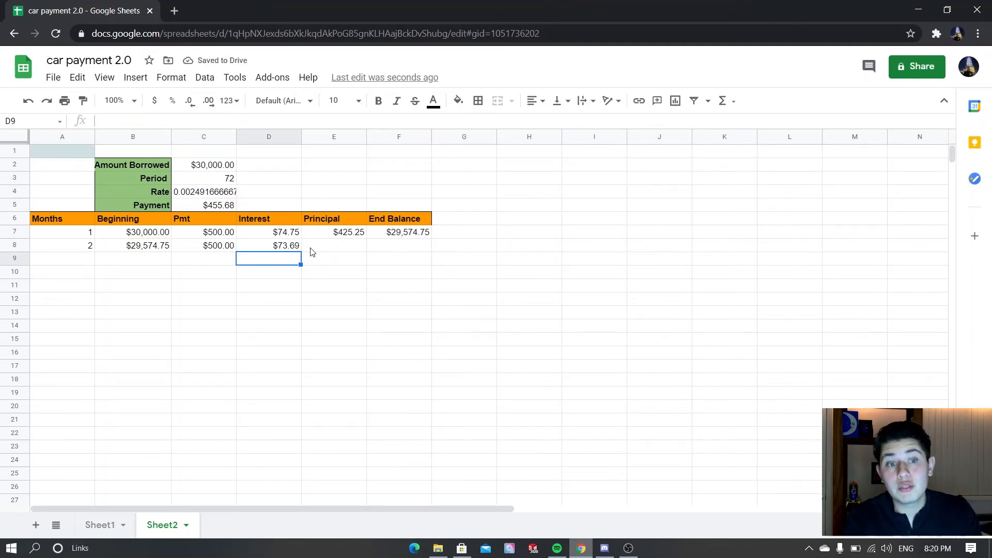
# - Enter the formula =C8-D8 for the second month's Principal in E8
pyautogui.click(317, 250)
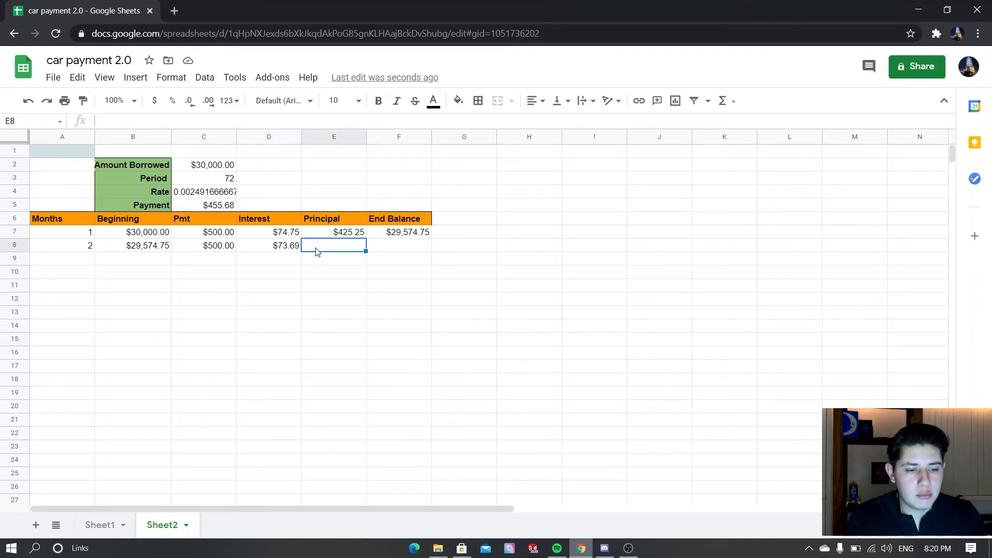
pyautogui.write('=')
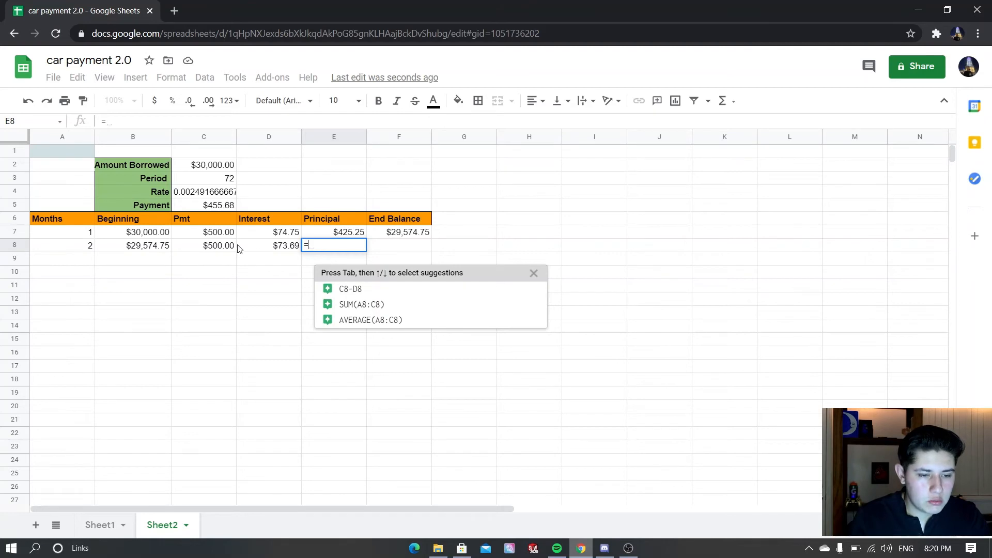
pyautogui.click(223, 246)
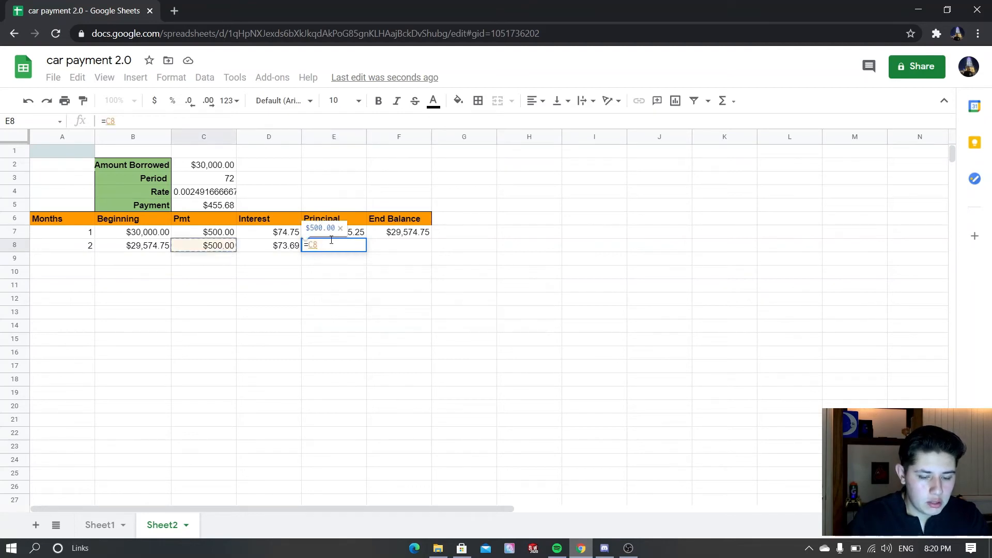
pyautogui.write('-')
pyautogui.click(283, 250)
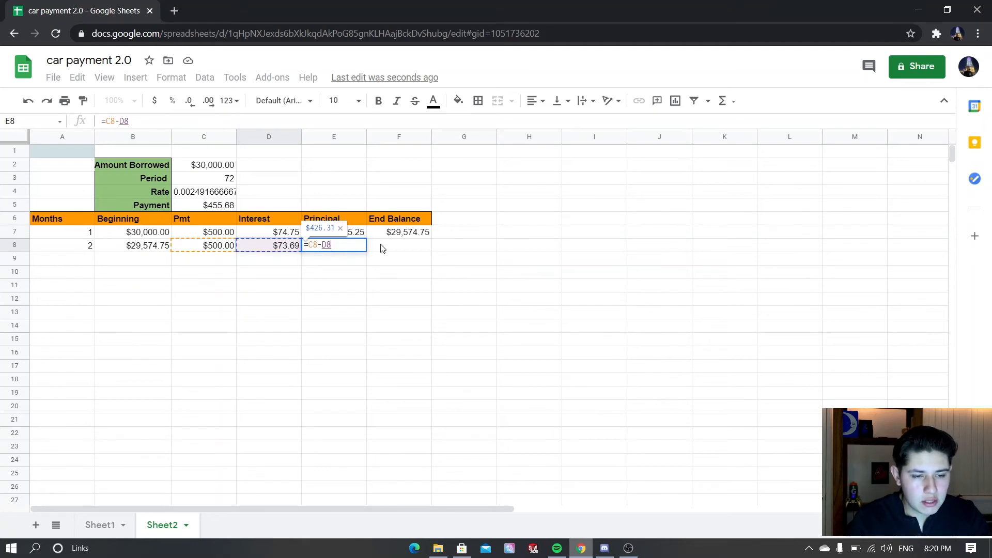
pyautogui.press('Return')
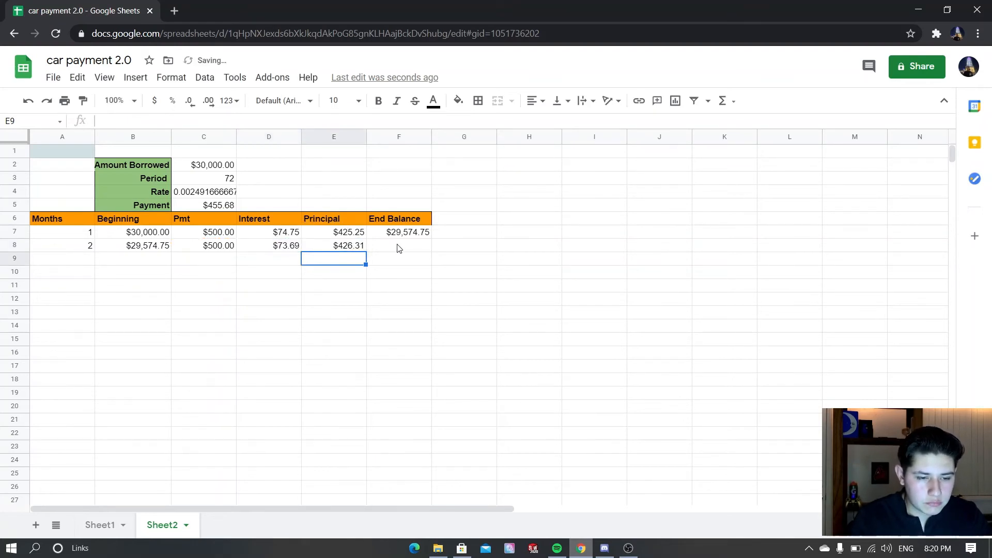
# - Enter the formula =B8-E8 for the second month's End Balance in F8
pyautogui.click(381, 248)
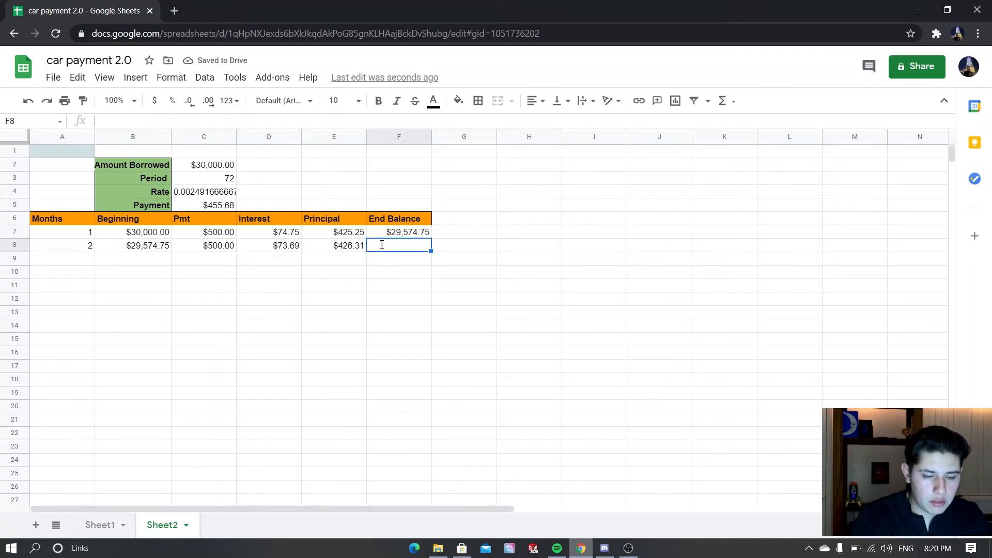
pyautogui.write('=')
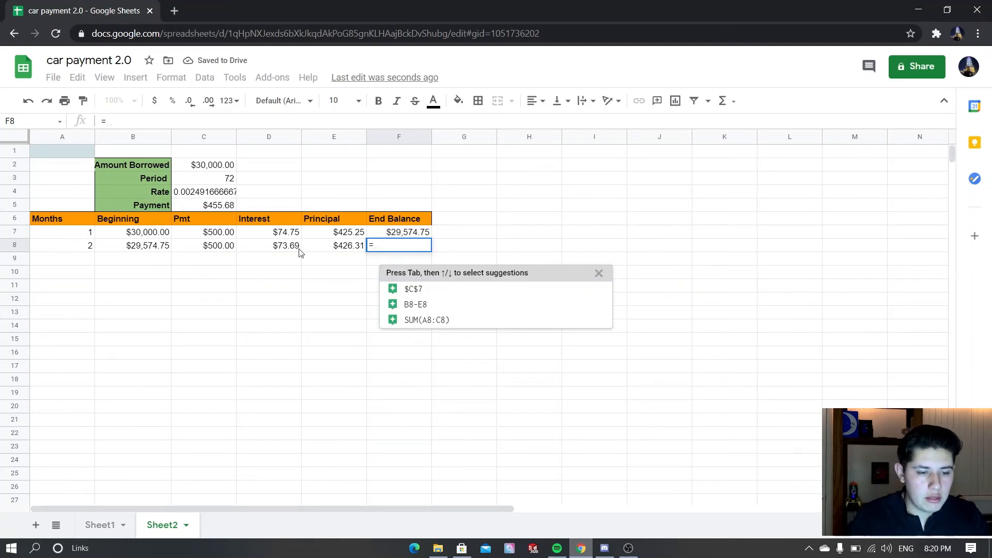
pyautogui.click(162, 248)
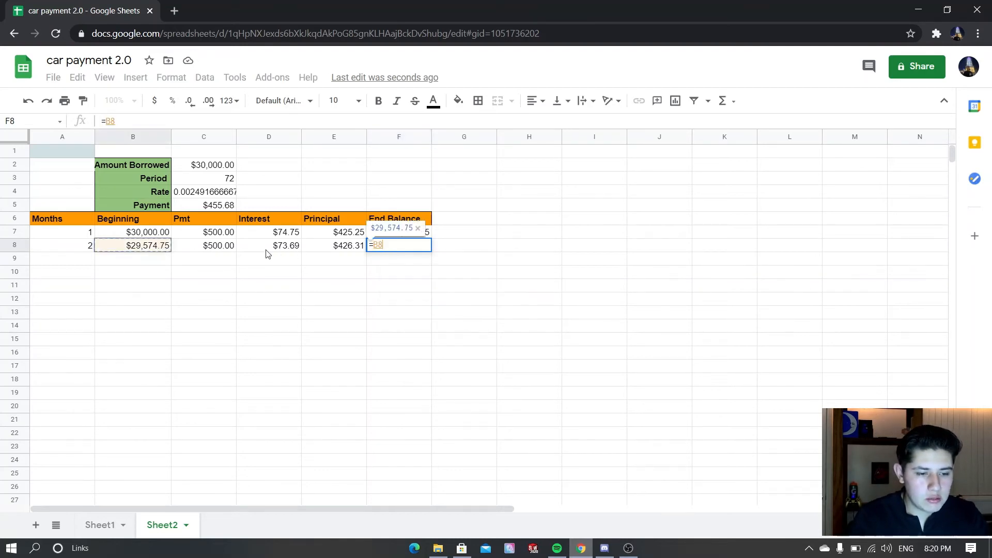
pyautogui.write('-')
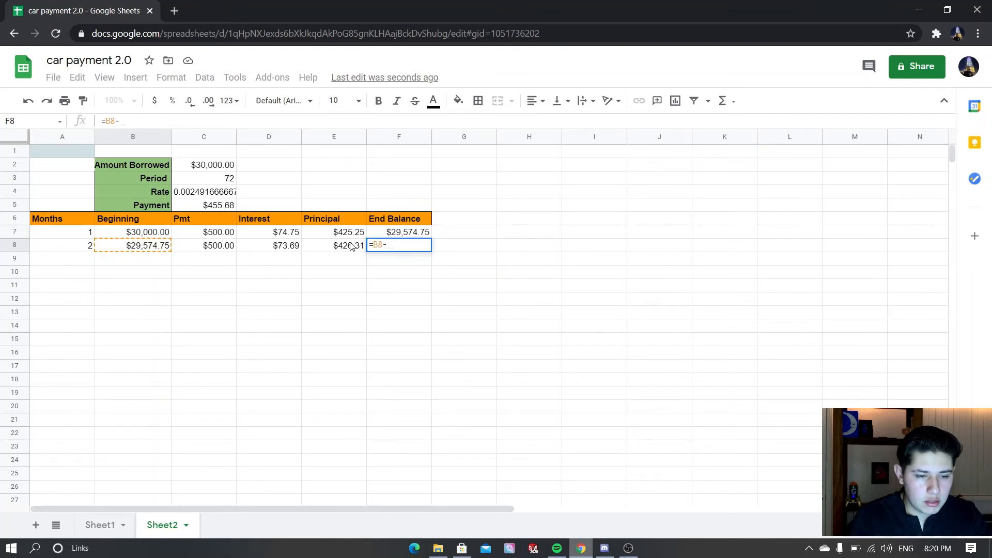
pyautogui.click(355, 247)
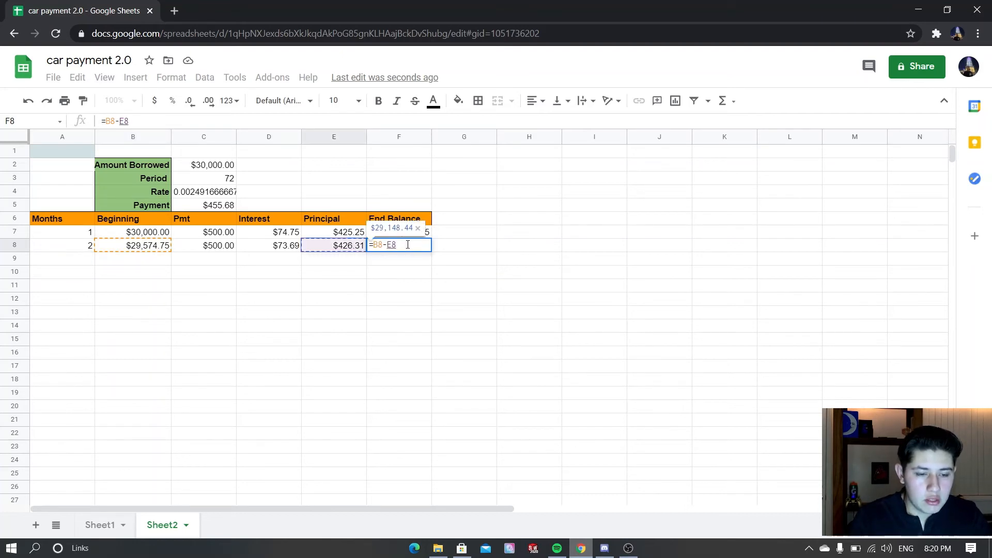
pyautogui.press('Return')
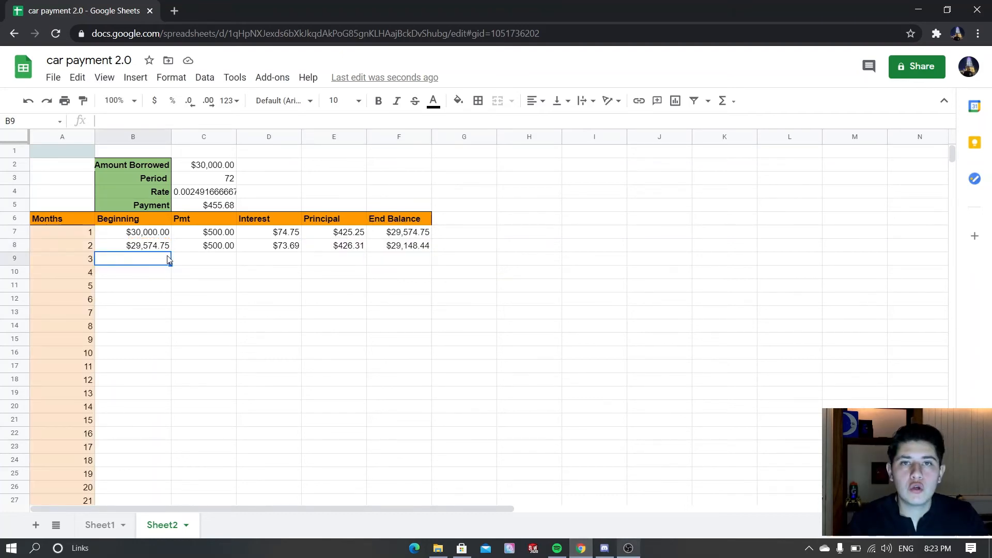
# - Fill the second month's formulas in B8:F8 down through month 72 in row 78
pyautogui.click(144, 247)
pyautogui.moveTo(145, 247); pyautogui.dragTo(431, 251)
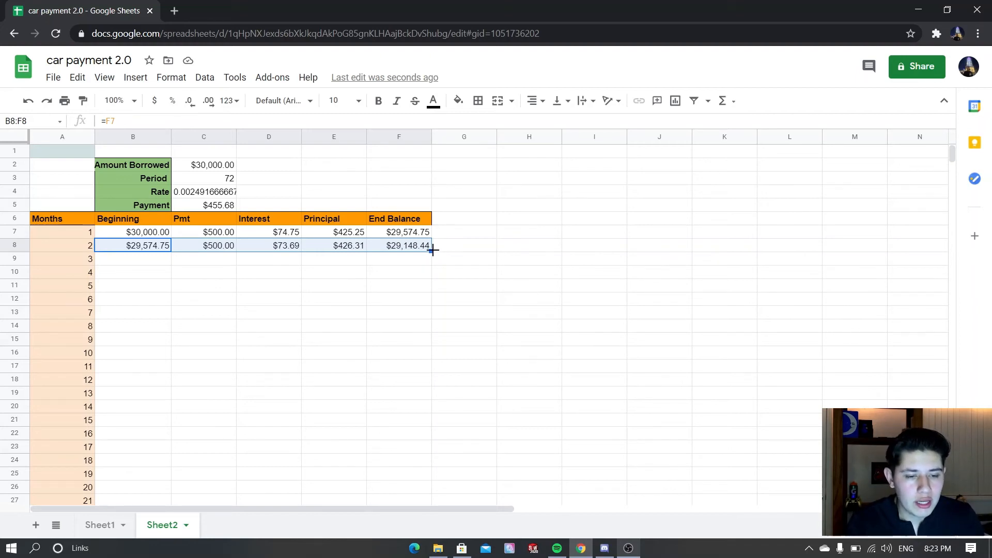
pyautogui.moveTo(433, 251); pyautogui.dragTo(378, 415)
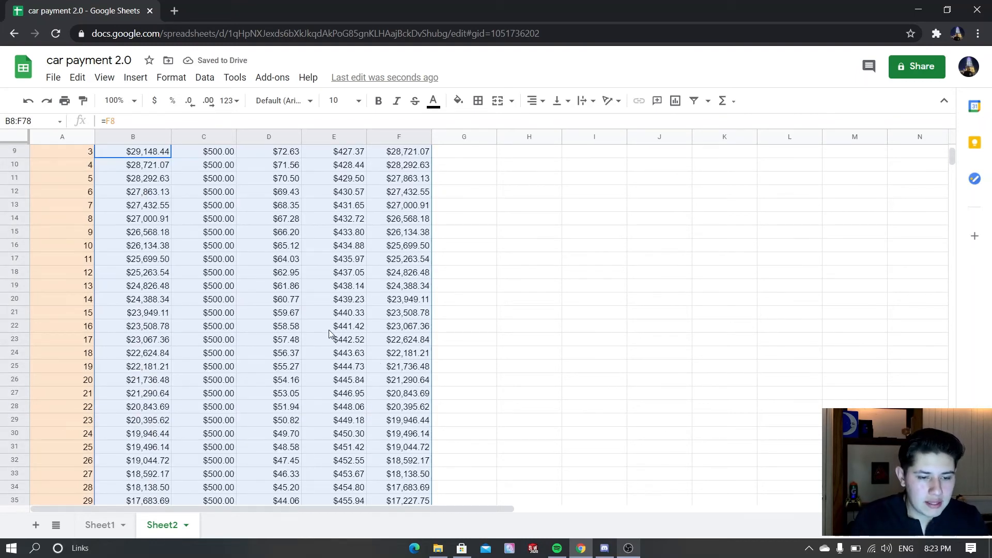
# - Review the filled amortization table from the first month to month 72, checking how the End Balance develops
pyautogui.scroll(3, 329, 330)
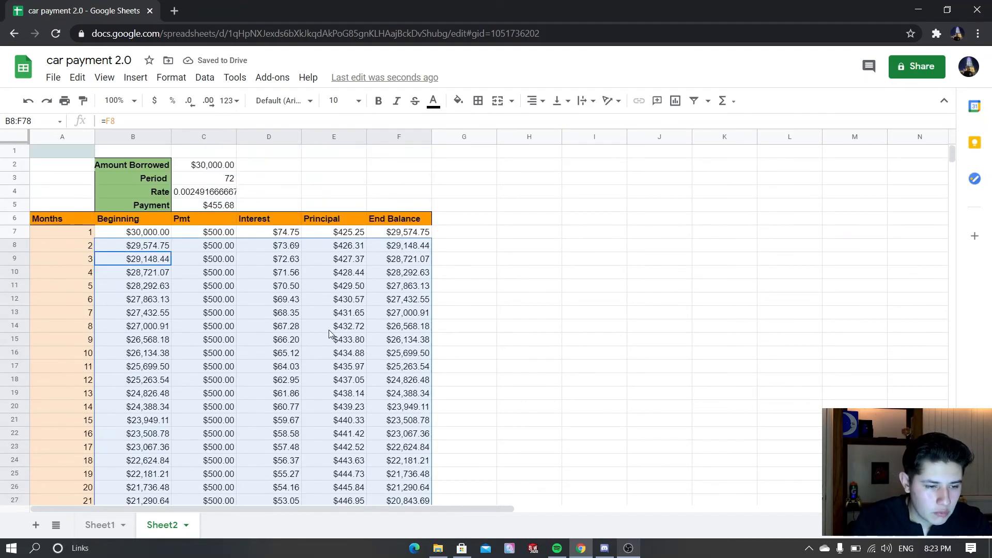
pyautogui.scroll(-6, 427, 305)
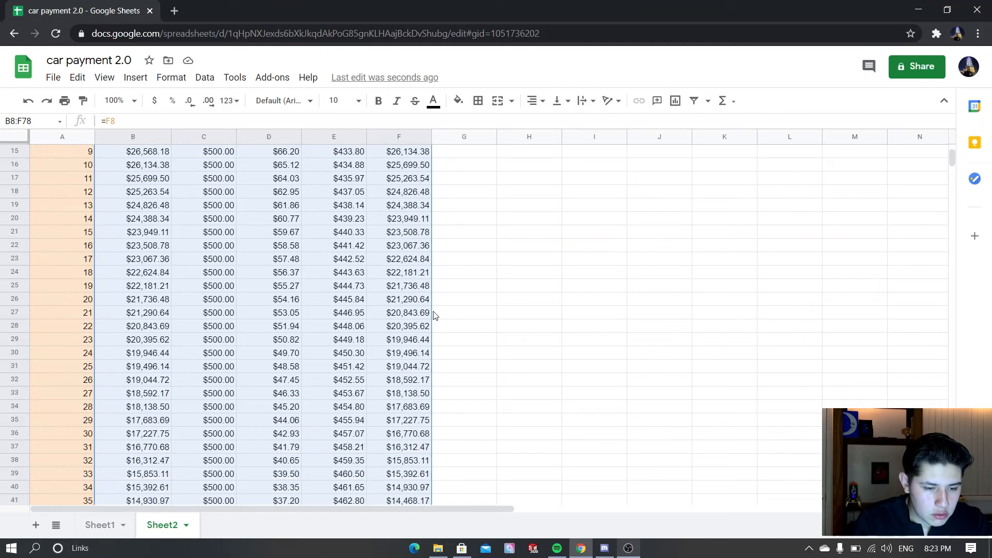
pyautogui.scroll(-4, 434, 315)
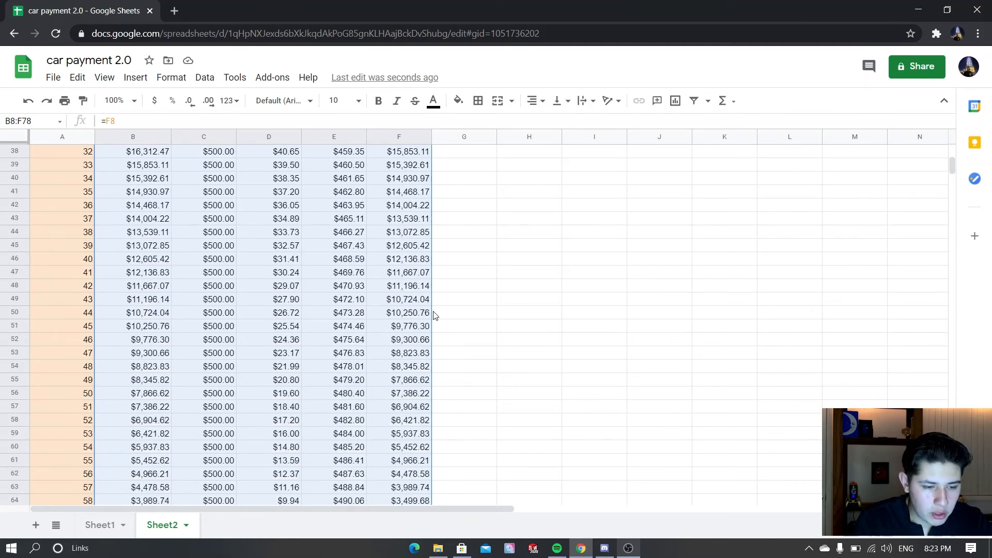
pyautogui.scroll(-1, 433, 315)
pyautogui.scroll(-4, 434, 315)
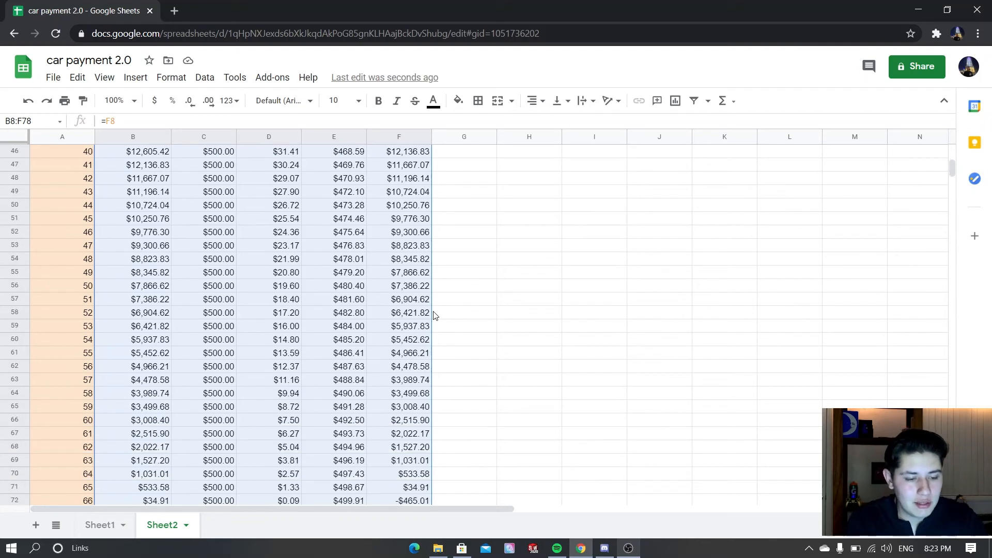
pyautogui.scroll(-2, 434, 315)
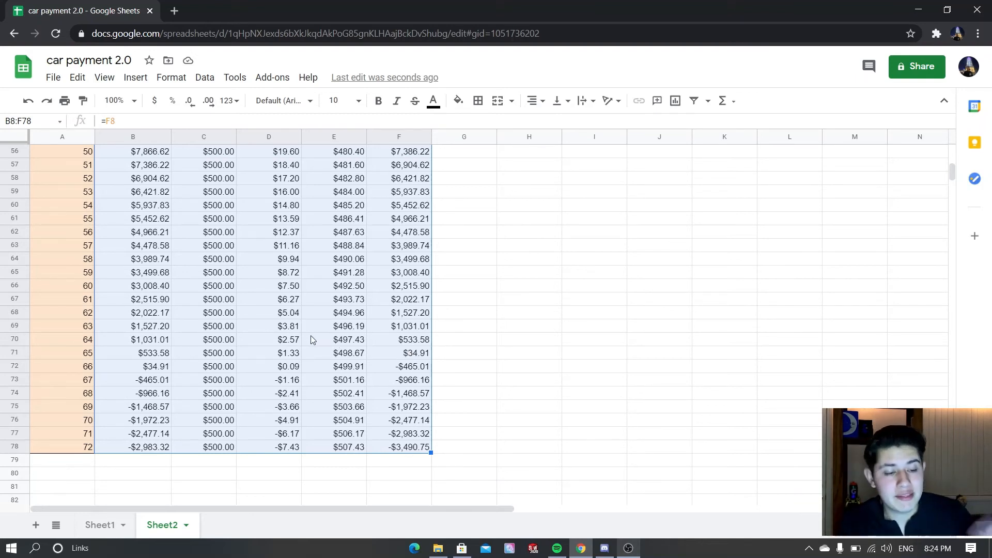
pyautogui.scroll(5, 303, 414)
pyautogui.scroll(13, 303, 414)
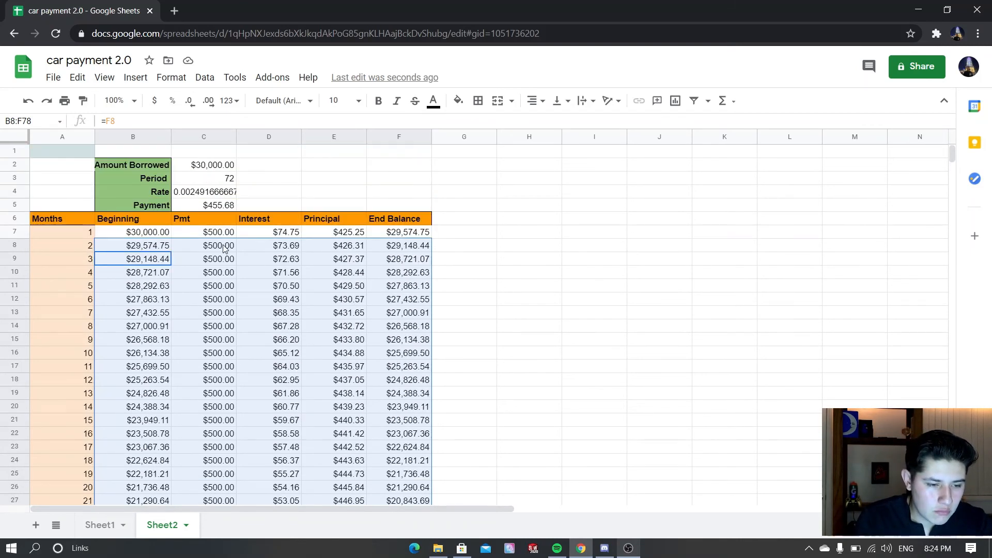
# - Set the first month's Pmt in C7 to 455.68
pyautogui.click(223, 247)
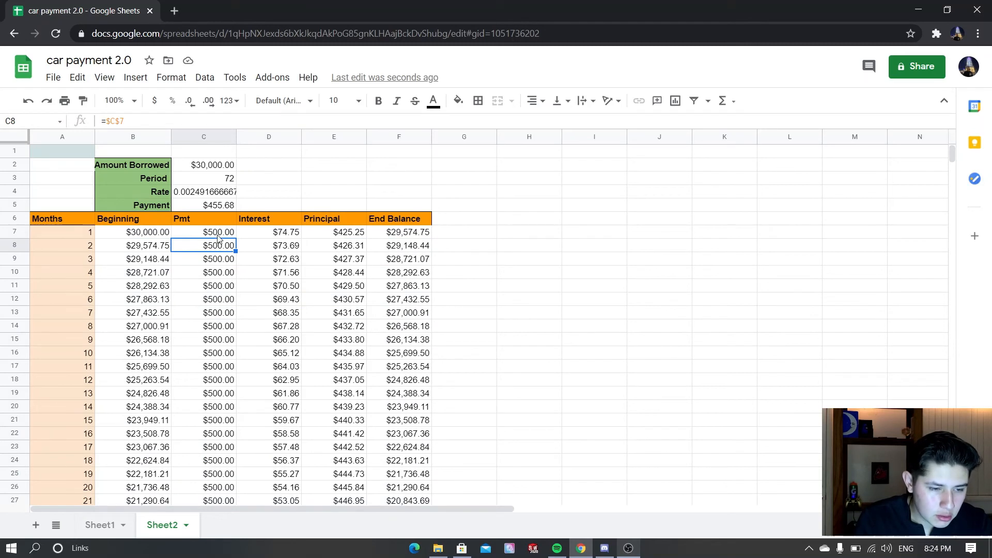
pyautogui.doubleClick(217, 233)
pyautogui.press('BackSpace')
pyautogui.press('BackSpace')
pyautogui.press('BackSpace')
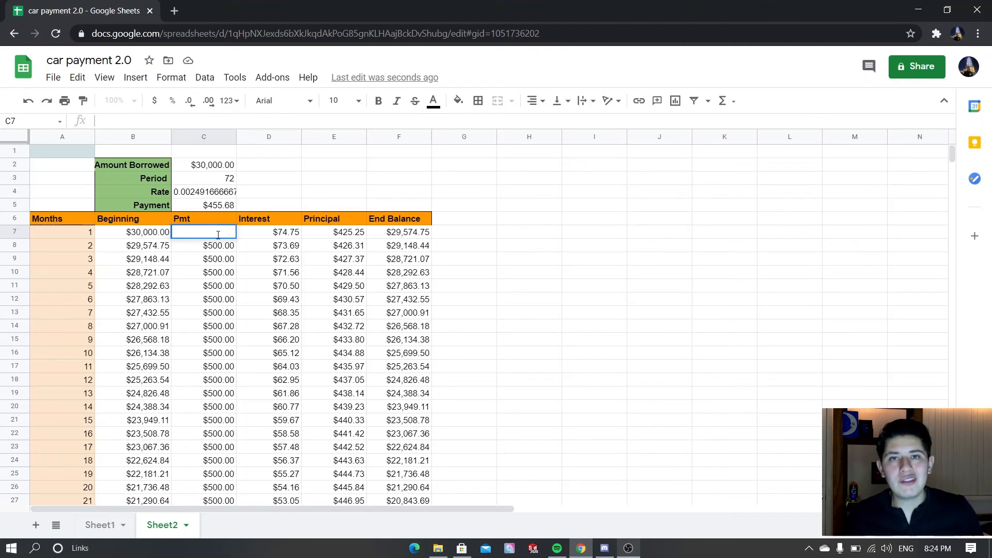
pyautogui.write('4')
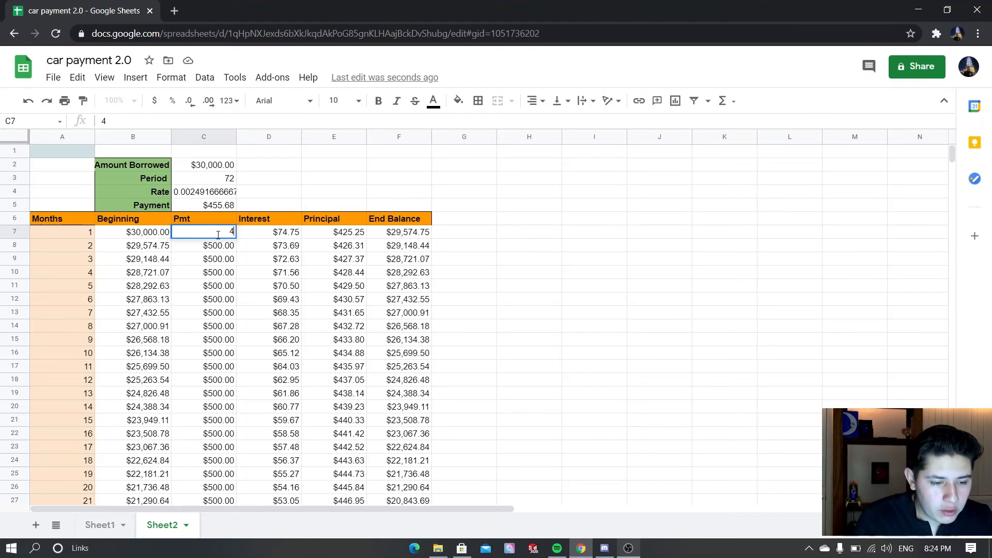
pyautogui.write('55.')
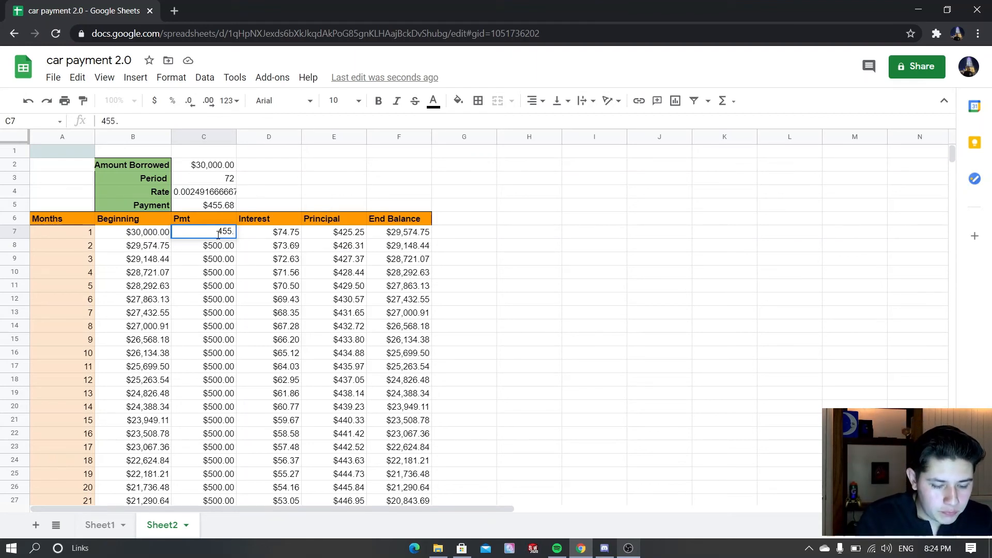
pyautogui.write('68')
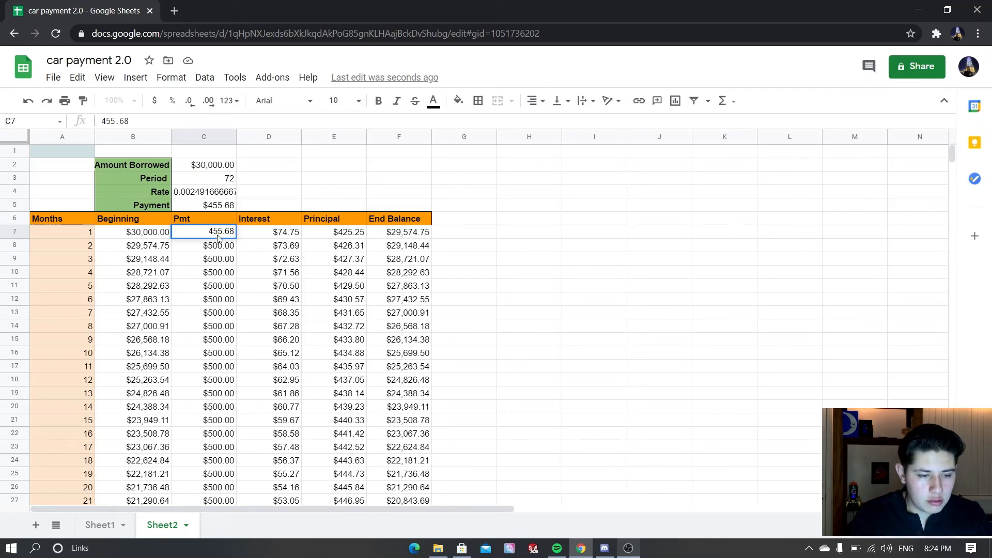
pyautogui.press('Return')
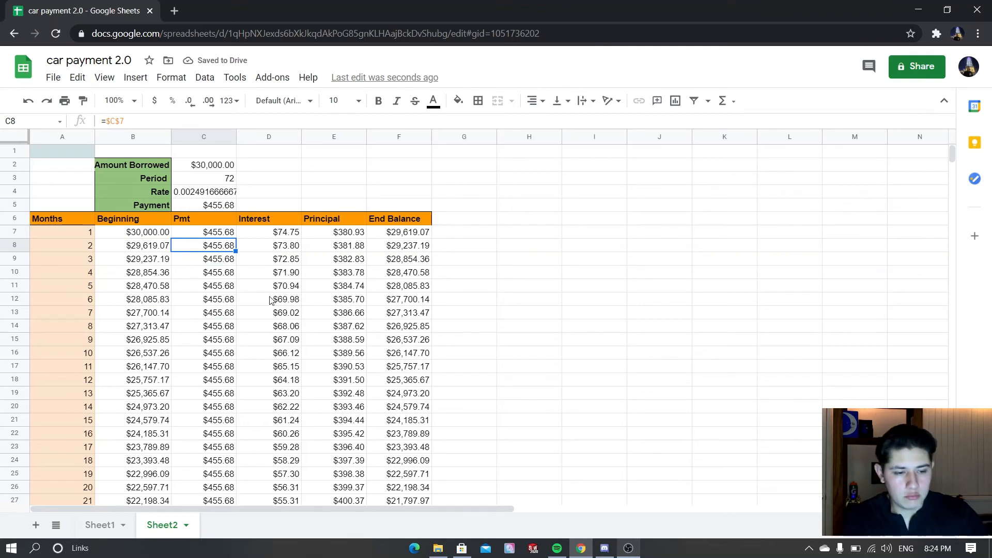
# - Review the amortization table through month 72, checking the final End Balance with the 455.68 payment
pyautogui.scroll(-1, 359, 352)
pyautogui.scroll(-5, 359, 352)
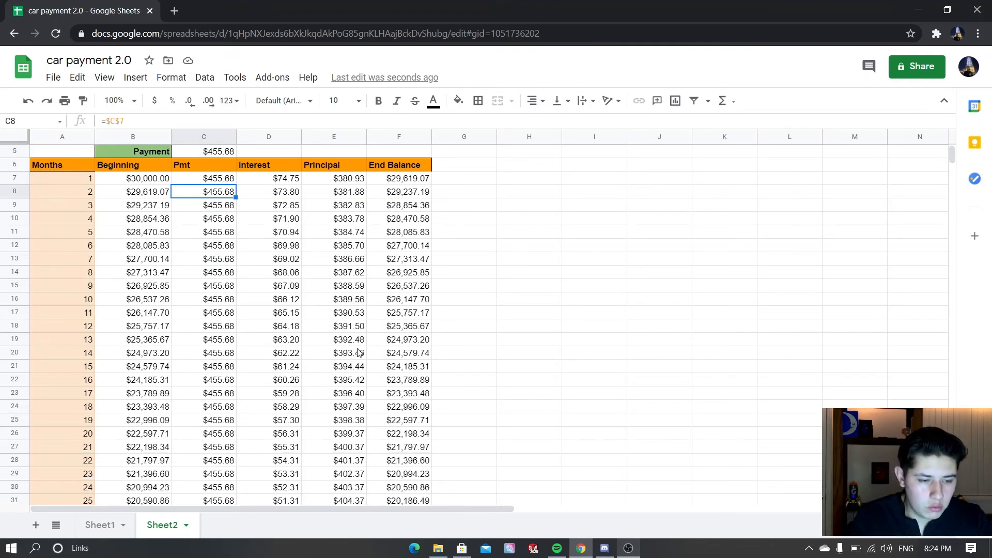
pyautogui.scroll(-5, 359, 352)
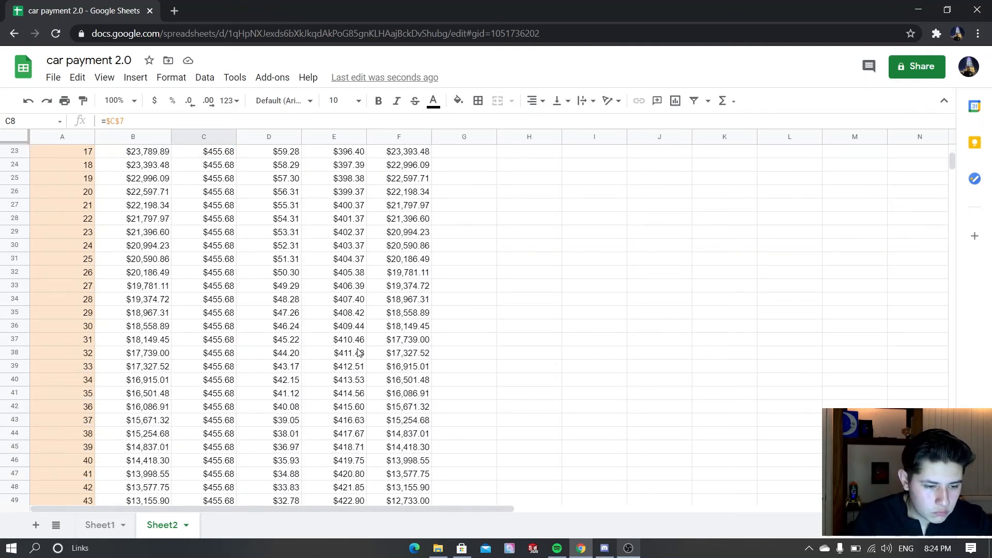
pyautogui.scroll(-5, 359, 353)
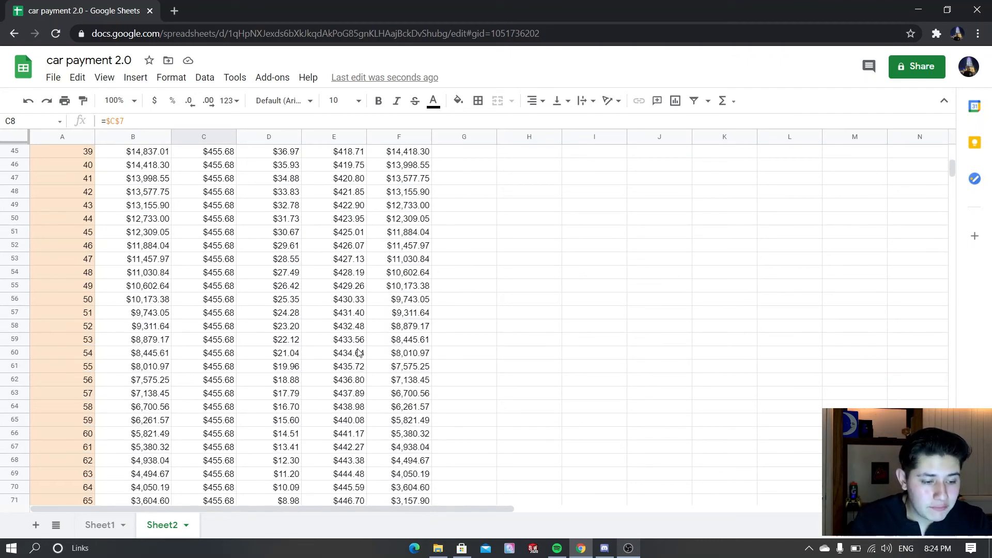
pyautogui.scroll(-2, 359, 353)
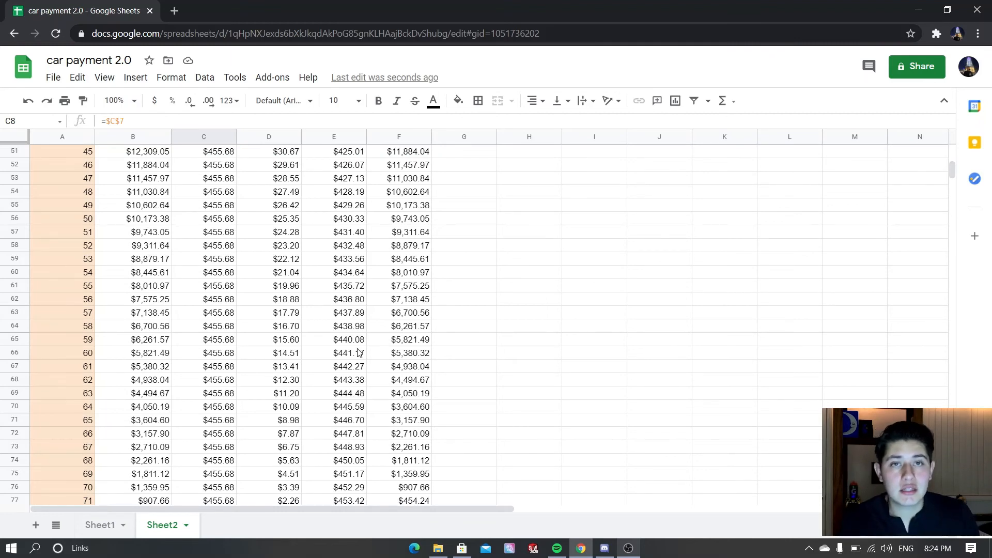
pyautogui.scroll(-2, 275, 403)
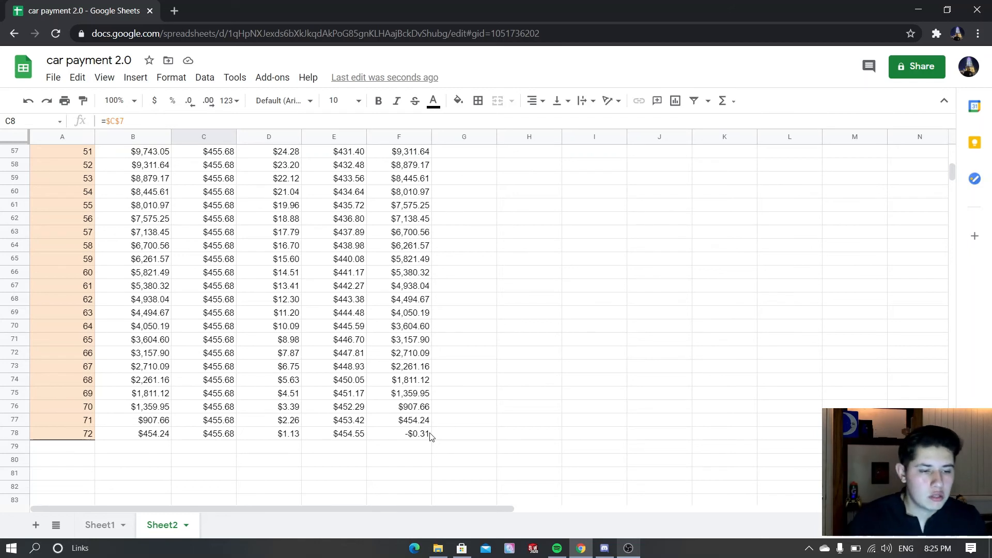
pyautogui.scroll(5, 293, 313)
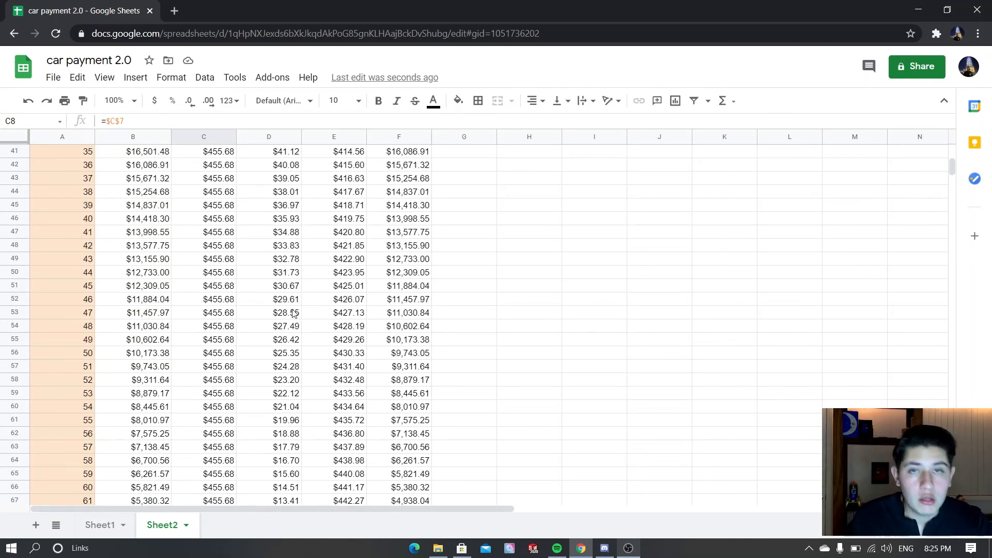
pyautogui.scroll(12, 292, 314)
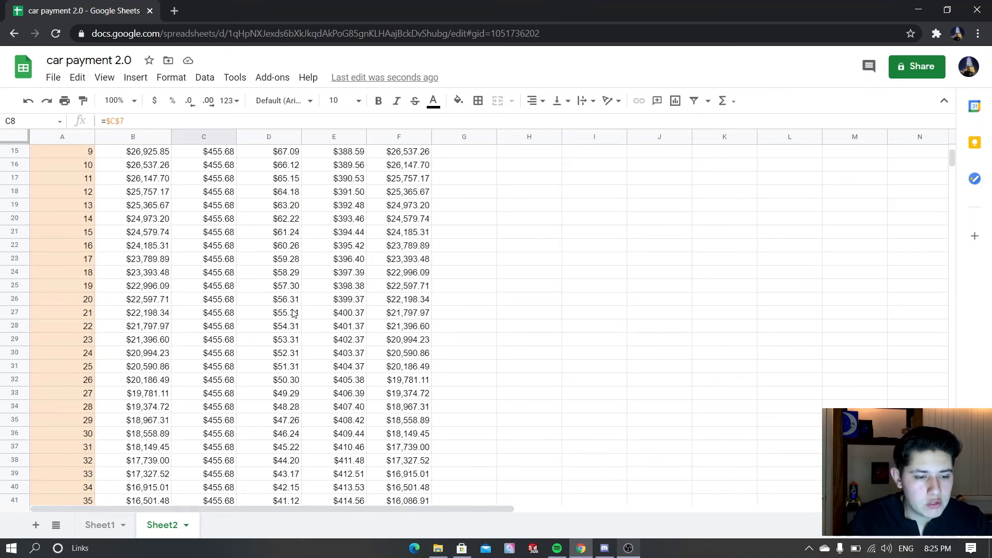
pyautogui.scroll(1, 293, 314)
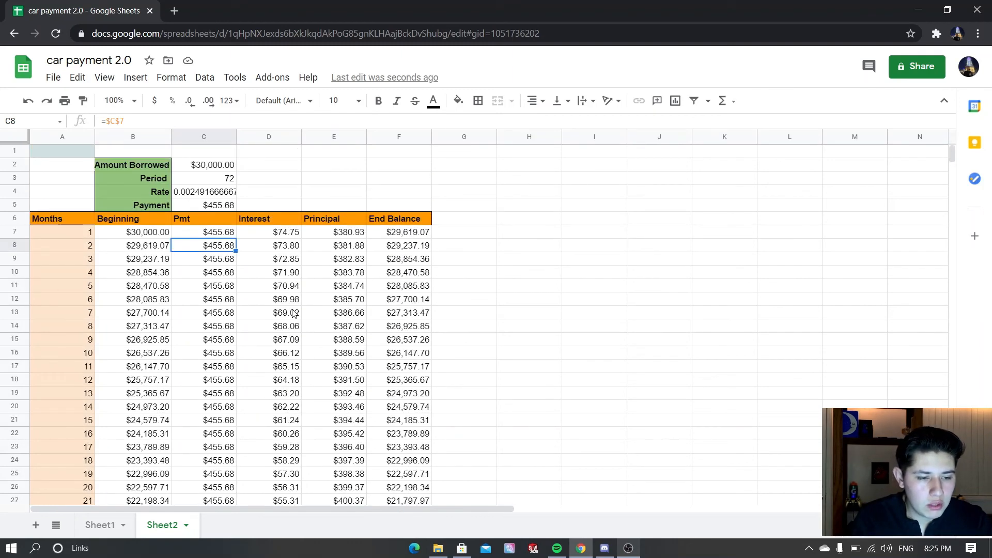
# - Set the first month's Pmt in C7 to 700
pyautogui.doubleClick(217, 234)
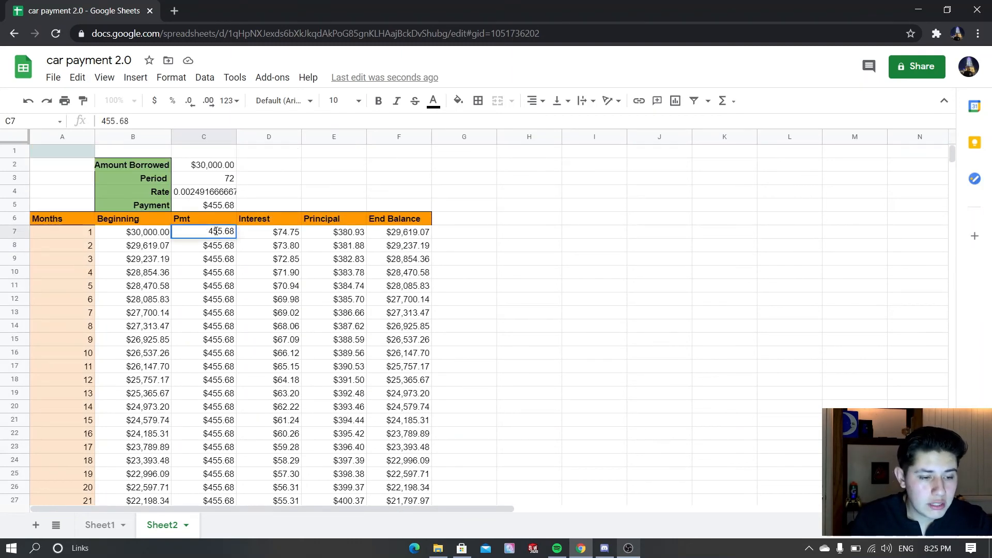
pyautogui.doubleClick(216, 231)
pyautogui.press('BackSpace')
pyautogui.write('7')
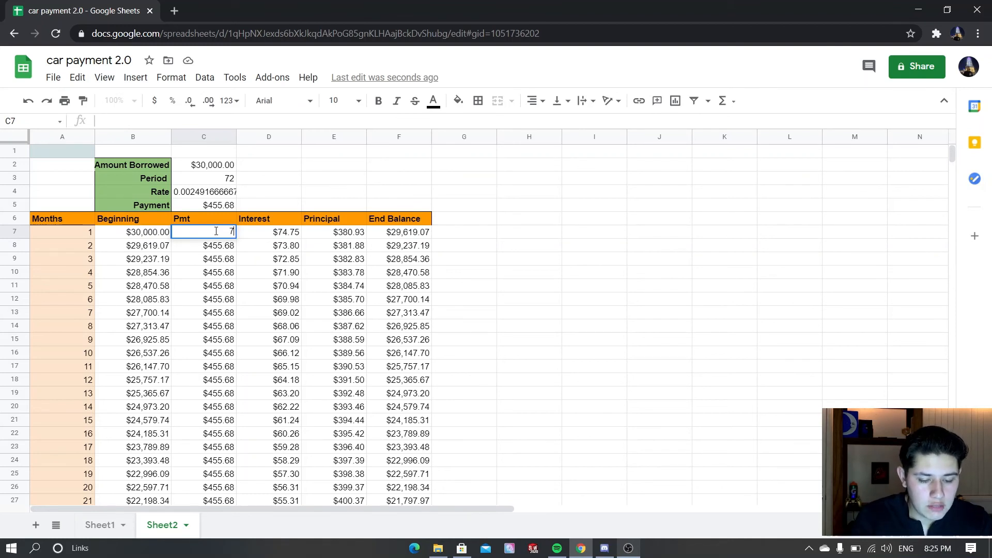
pyautogui.write('00')
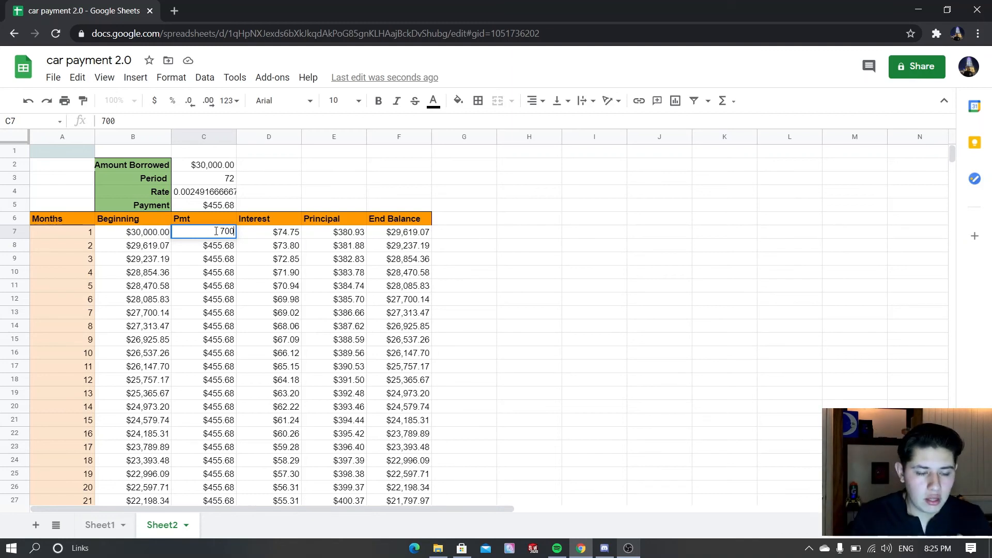
pyautogui.press('Return')
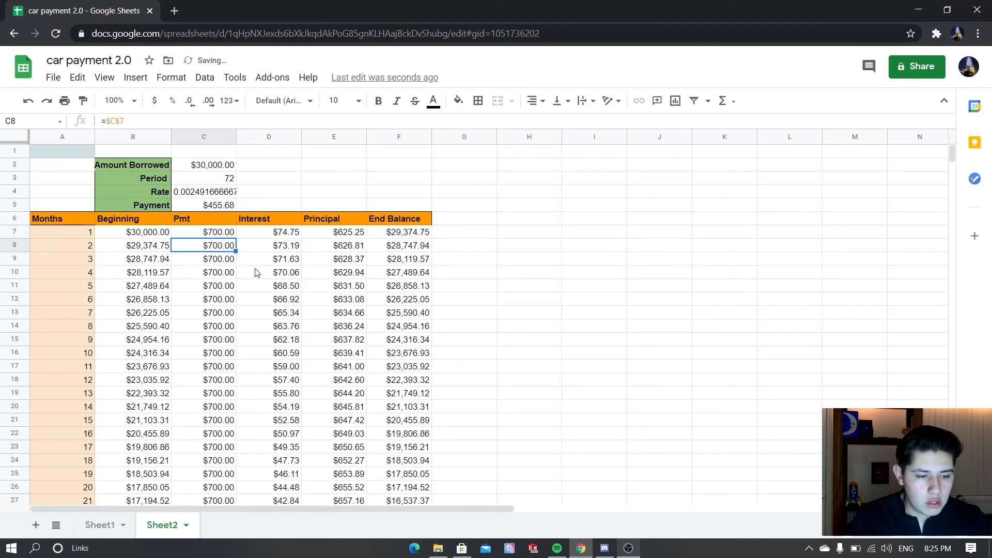
# - Open the first month's Pmt in C7 for editing and examine the table for the month in which the End Balance is paid off
pyautogui.scroll(-3, 412, 298)
pyautogui.scroll(-5, 412, 298)
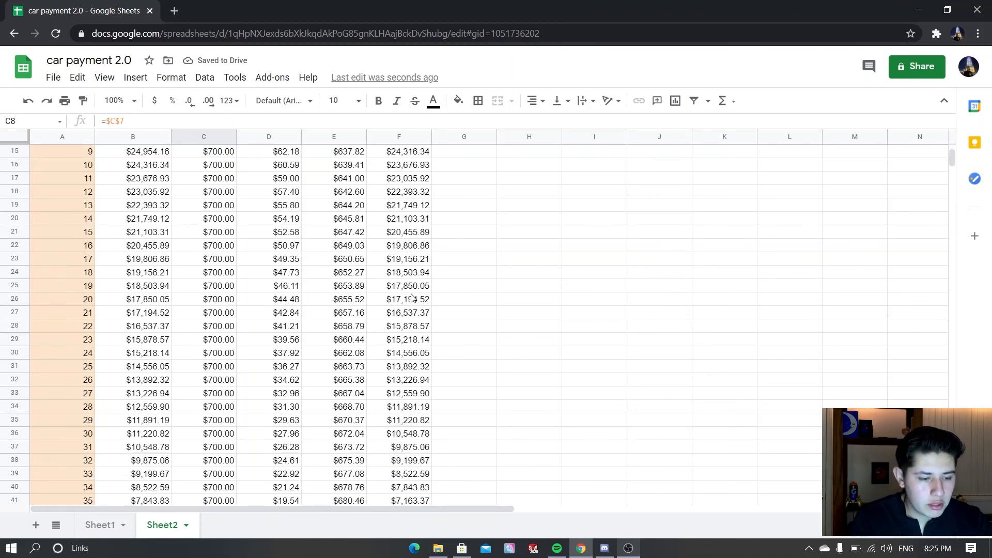
pyautogui.scroll(-2, 411, 298)
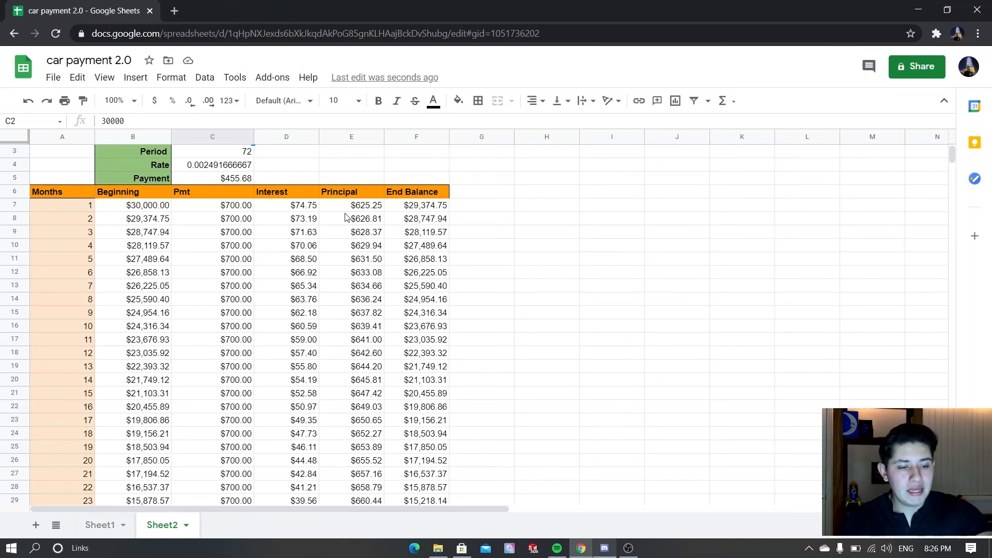
pyautogui.doubleClick(237, 205)
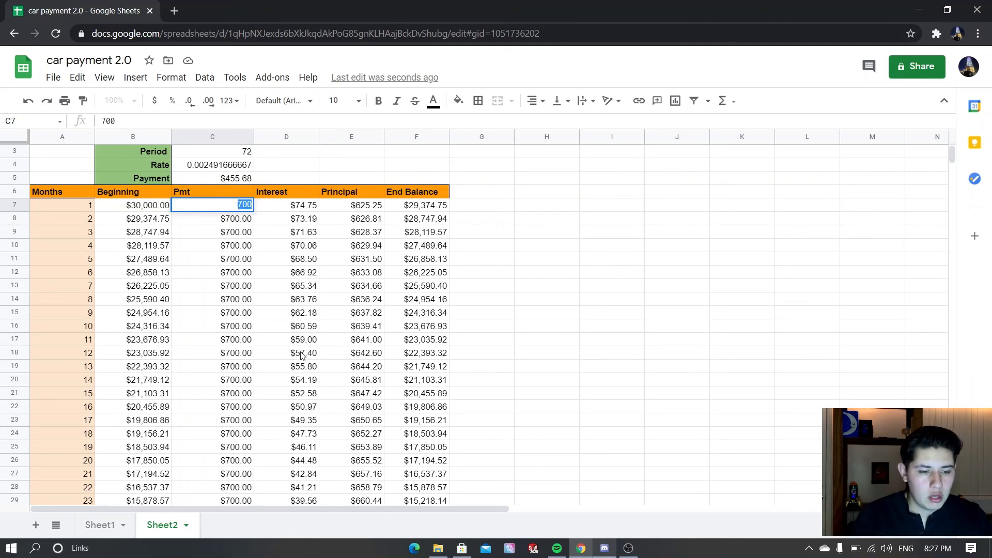
pyautogui.scroll(-2, 302, 355)
pyautogui.scroll(-1, 303, 355)
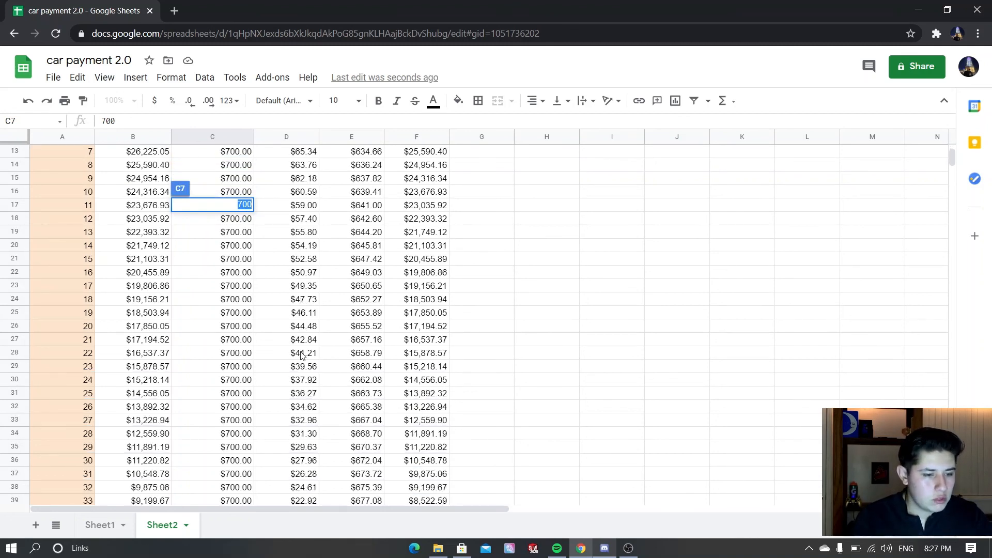
pyautogui.scroll(-1, 302, 356)
pyautogui.scroll(-1, 302, 356)
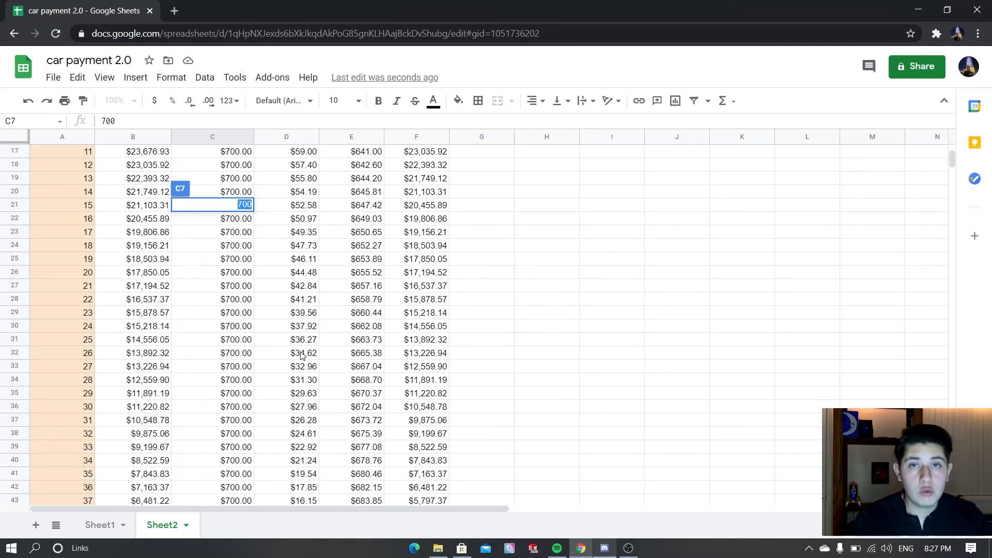
pyautogui.scroll(-1, 302, 356)
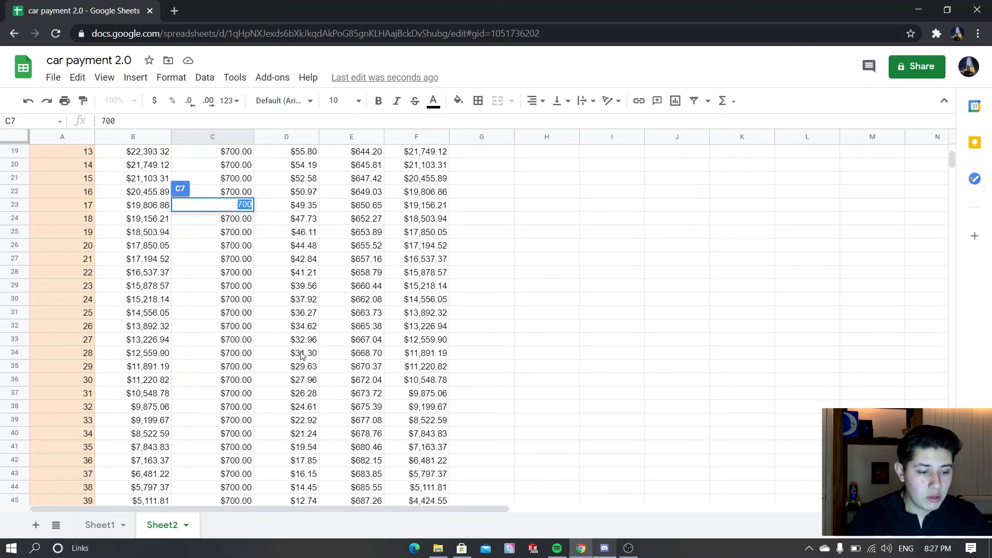
pyautogui.scroll(-3, 302, 356)
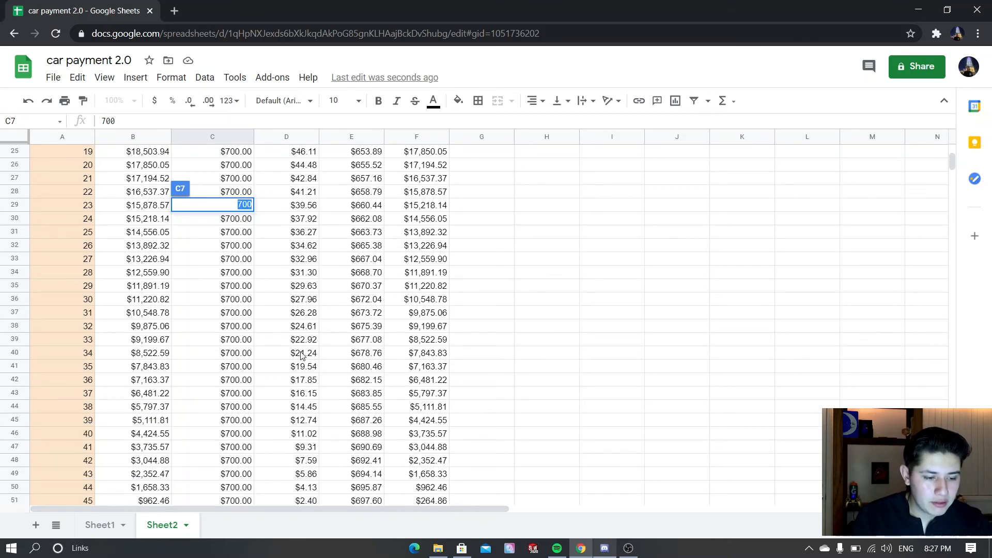
pyautogui.scroll(-1, 302, 355)
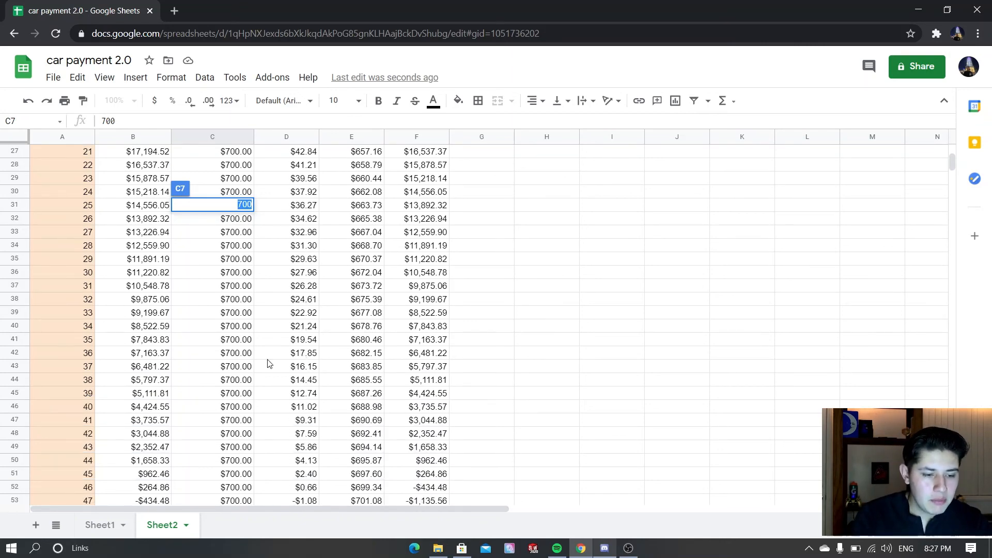
pyautogui.scroll(10, 261, 274)
pyautogui.scroll(1, 261, 274)
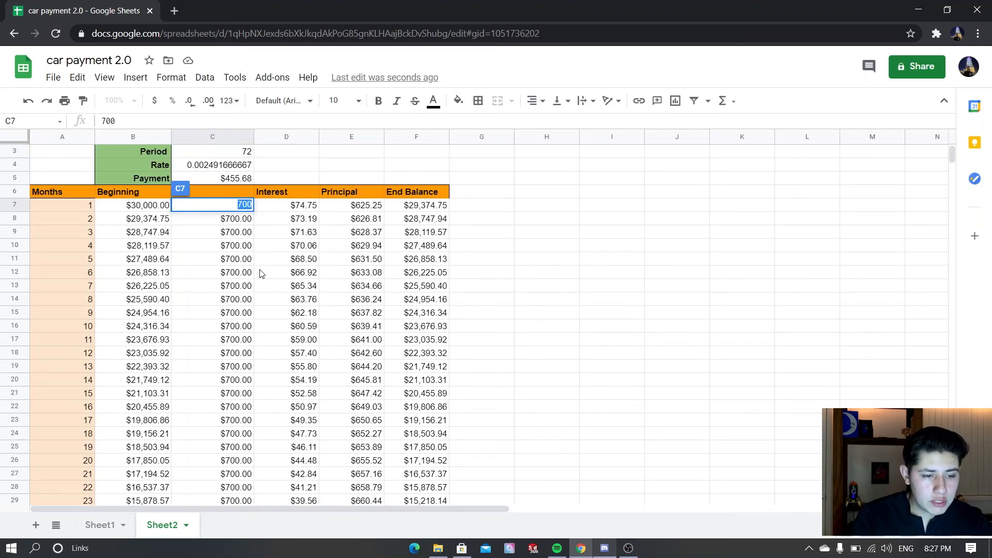